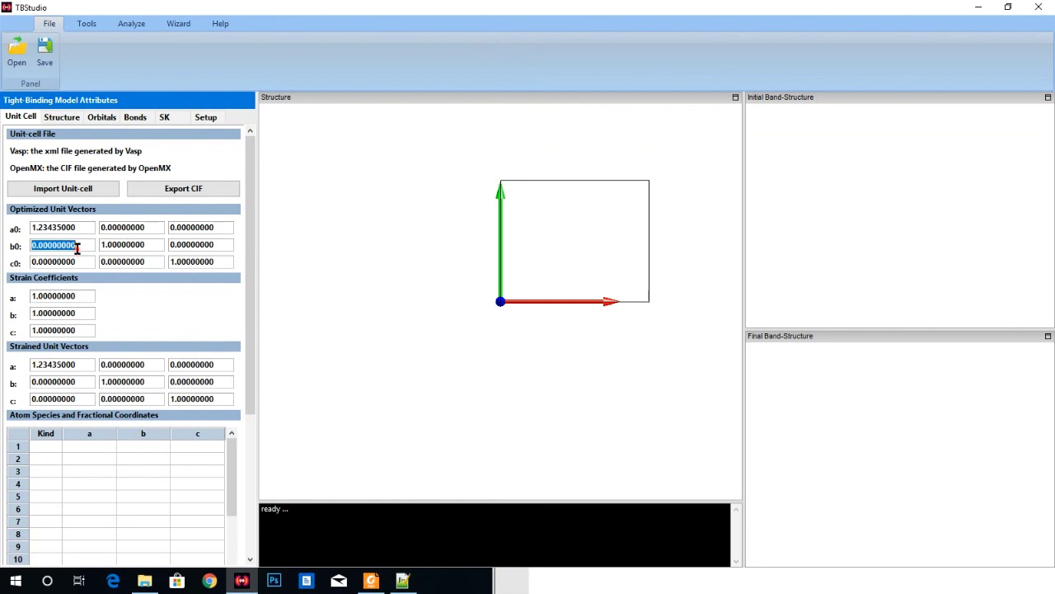
- Set the first component of optimized unit vector b0 to 1.23435
{"action": "type", "text": "1.23435"}
{"action": "key", "text": "Tab"}
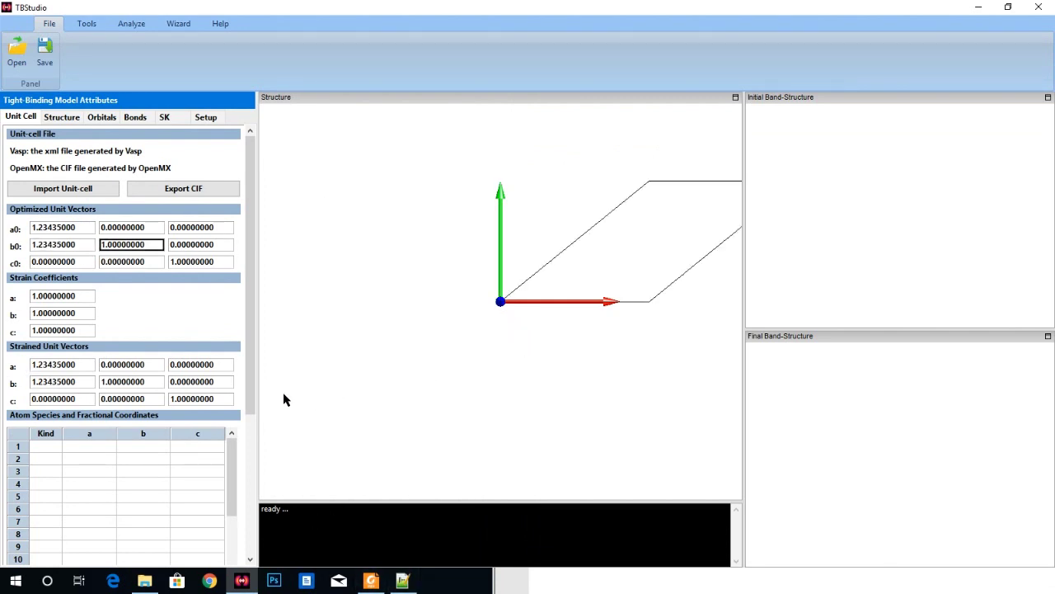
- Copy the value 2.14452 from info.txt in the Graphene-2Band folder and paste it as the second component of unit vector a0
{"action": "left_click", "coordinate": [144, 580]}
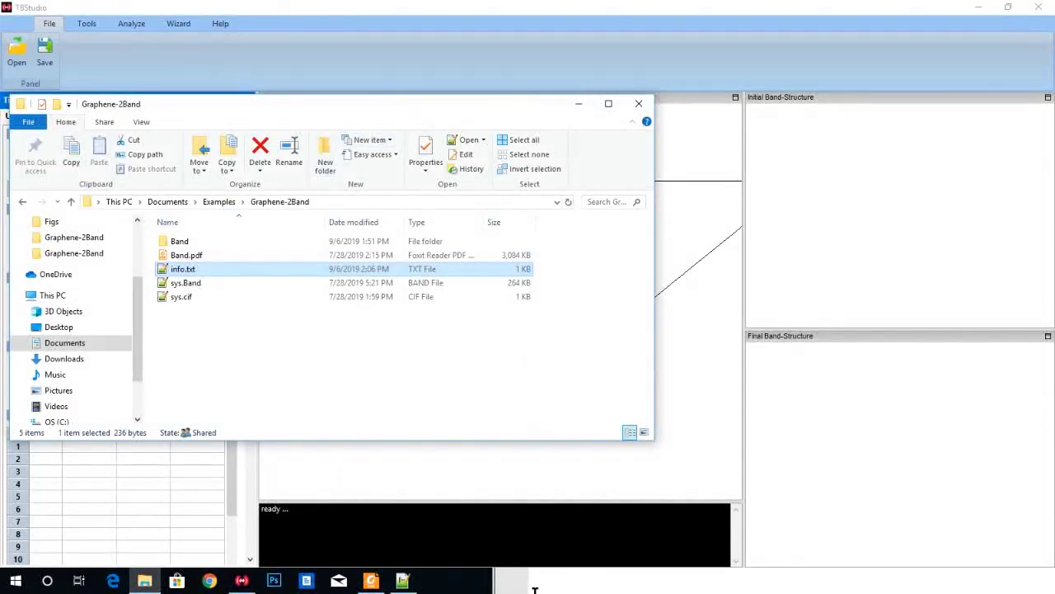
{"action": "key", "text": "Return"}
{"action": "left_click_drag", "start_coordinate": [619, 121], "coordinate": [662, 121]}
{"action": "key", "text": "ctrl+c"}
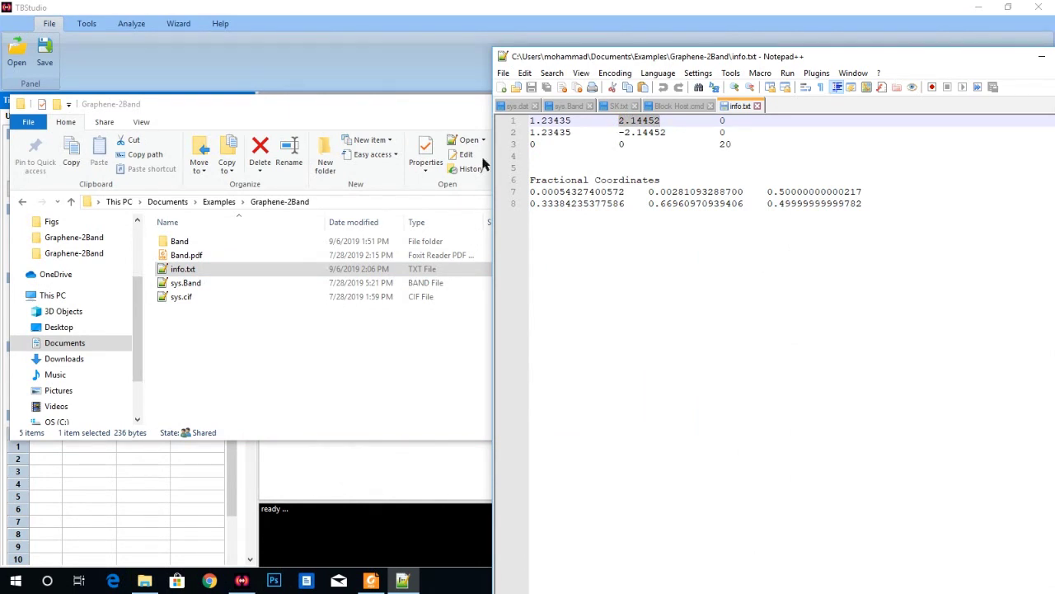
{"action": "left_click", "coordinate": [352, 483]}
{"action": "double_click", "coordinate": [157, 228]}
{"action": "left_click", "coordinate": [157, 228]}
{"action": "double_click", "coordinate": [158, 227]}
{"action": "key", "text": "ctrl+v"}
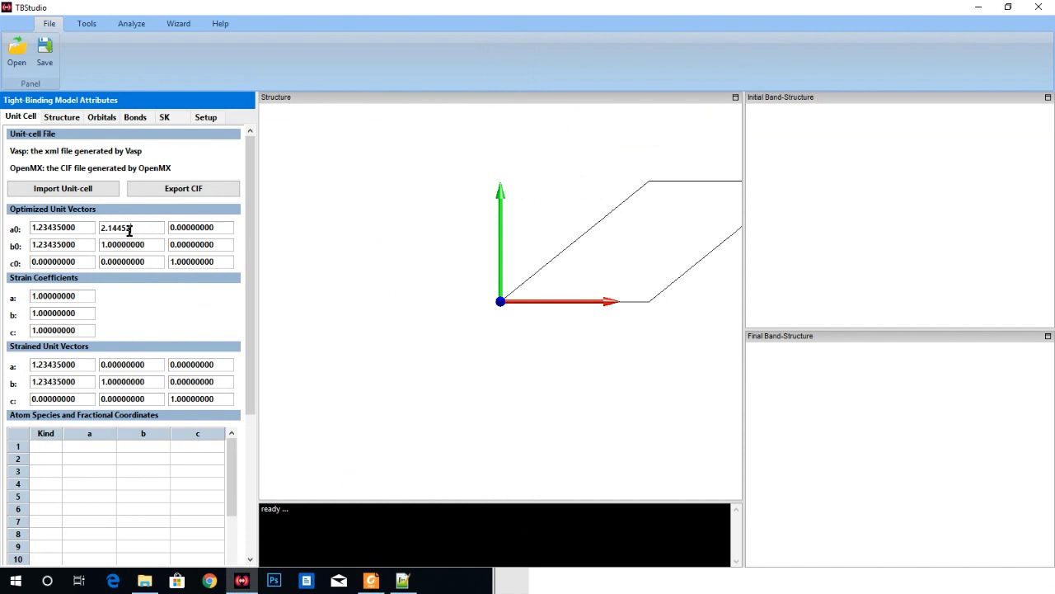
- Set the second component of unit vector b0 to -2.14452, reusing the copied value with a minus sign
{"action": "double_click", "coordinate": [154, 245]}
{"action": "type", "text": "-"}
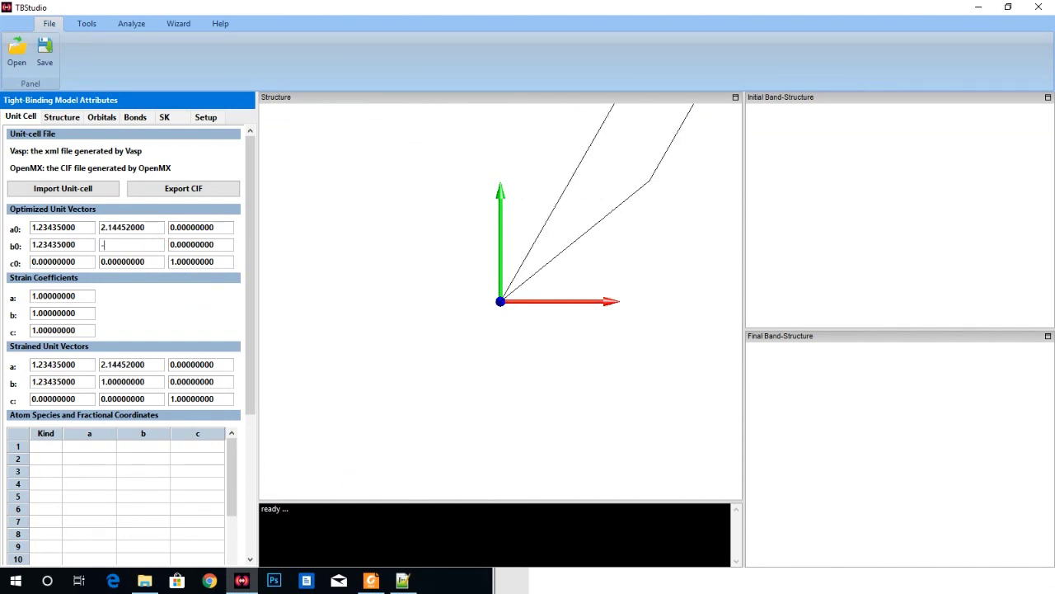
{"action": "key", "text": "ctrl+v"}
{"action": "key", "text": "Tab"}
- Set the third component of unit vector c0 to 5
{"action": "double_click", "coordinate": [180, 262]}
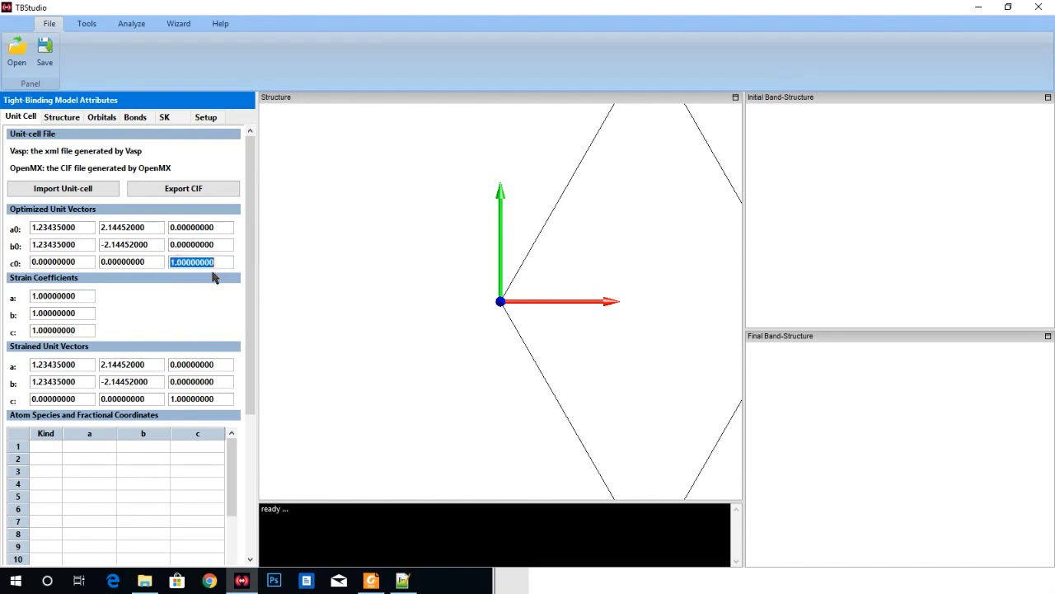
{"action": "type", "text": "5"}
{"action": "key", "text": "Return"}
{"action": "left_click_drag", "start_coordinate": [497, 299], "coordinate": [533, 342]}
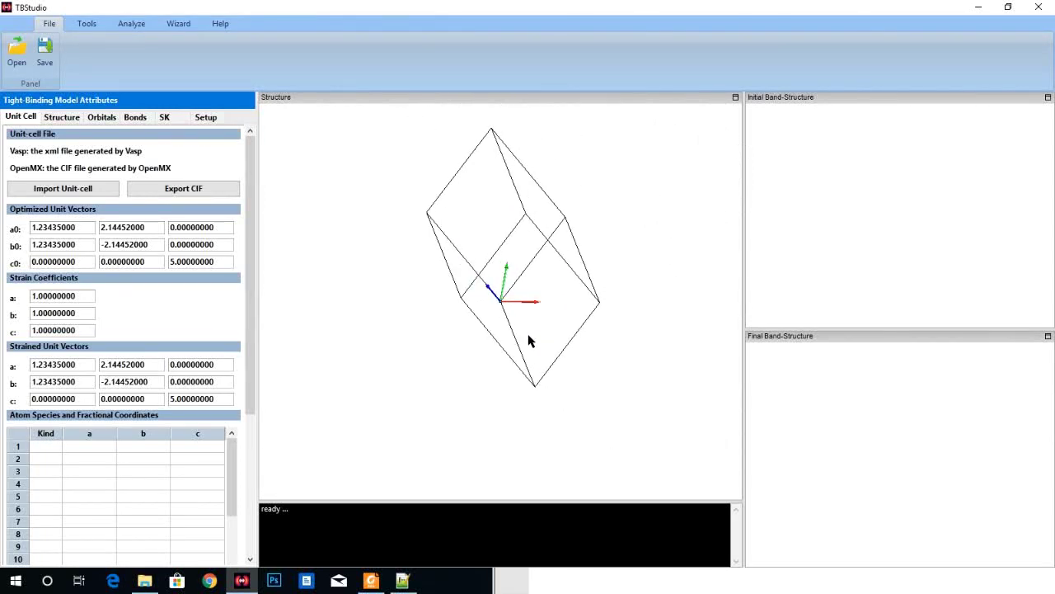
- Copy both rows of fractional coordinates from info.txt and paste them into the atom coordinates table, starting at atom 1
{"action": "left_click", "coordinate": [404, 581]}
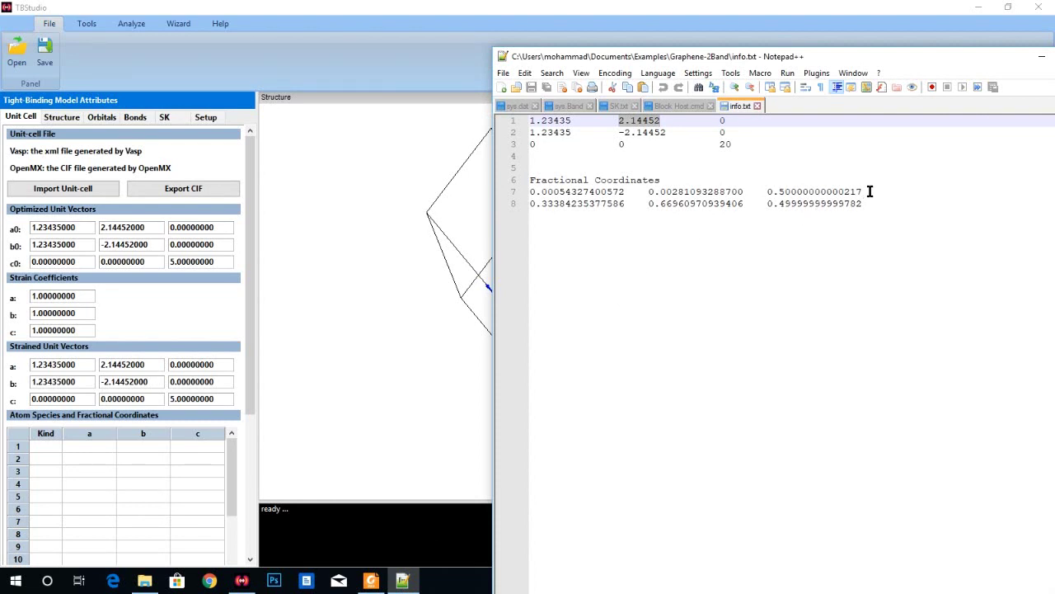
{"action": "left_click_drag", "start_coordinate": [865, 201], "coordinate": [535, 195]}
{"action": "right_click", "coordinate": [554, 191]}
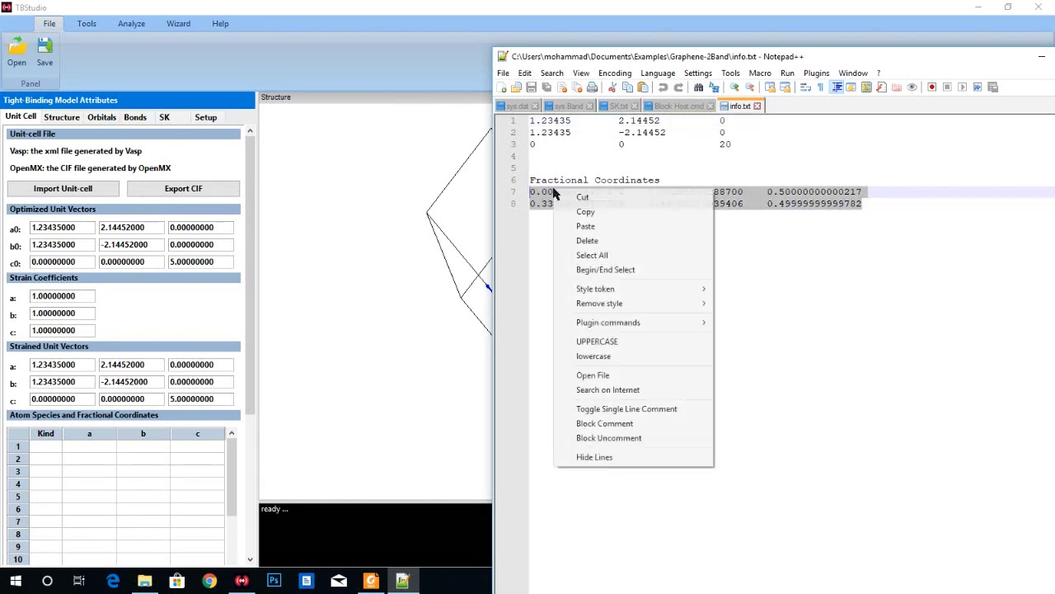
{"action": "left_click", "coordinate": [612, 213]}
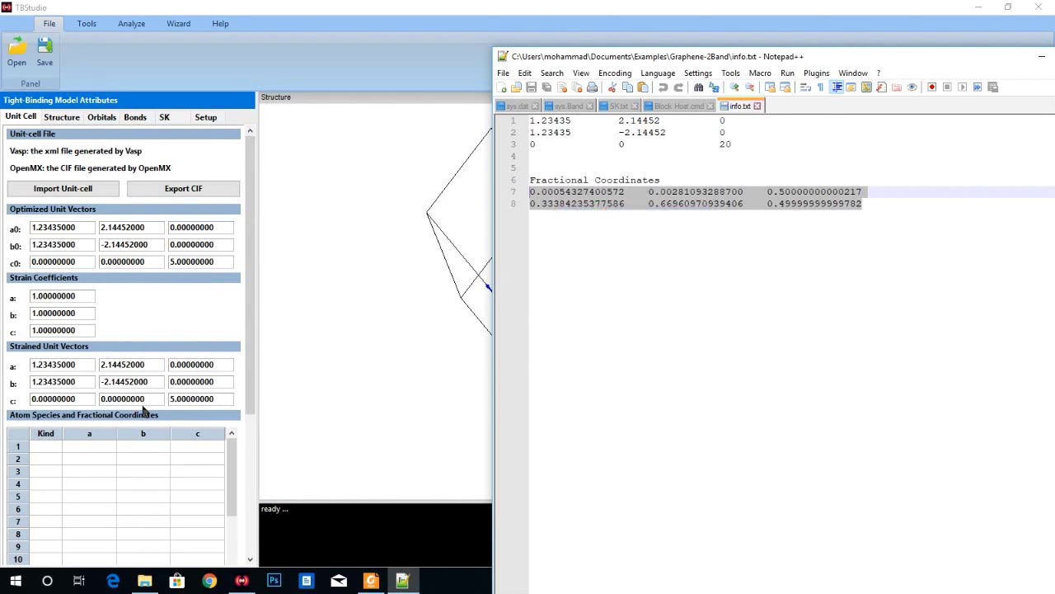
{"action": "right_click", "coordinate": [87, 450]}
{"action": "left_click", "coordinate": [122, 487]}
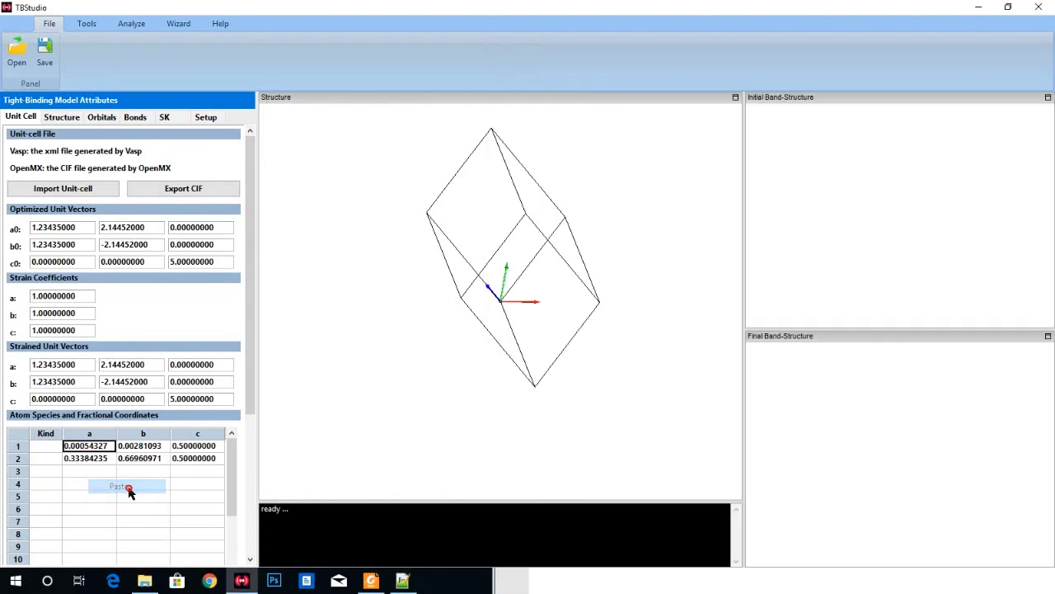
- Set the atom kind to 6 for both atoms in the coordinates table
{"action": "left_click", "coordinate": [48, 449]}
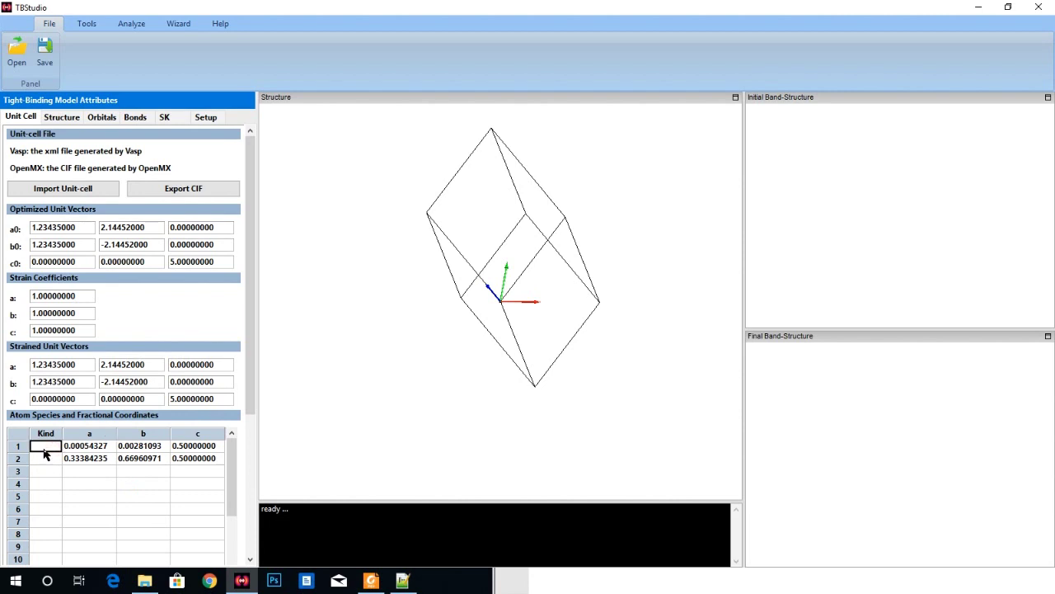
{"action": "type", "text": "6"}
{"action": "left_click", "coordinate": [50, 460]}
{"action": "key", "text": "Return"}
{"action": "left_click_drag", "start_coordinate": [509, 330], "coordinate": [532, 328]}
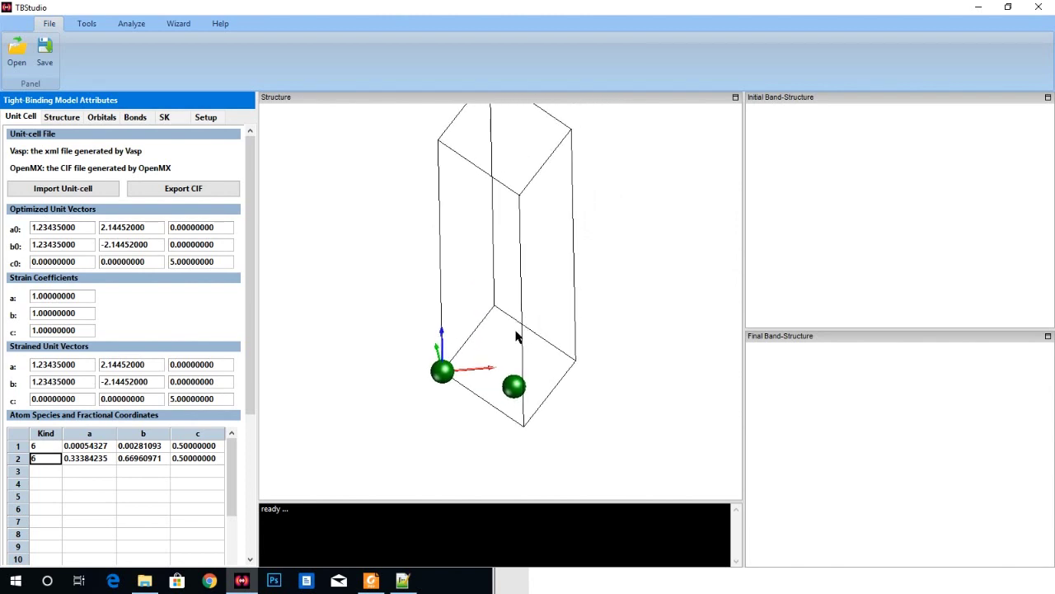
- Switch the structure display from the custom lattice to the TB model
{"action": "left_click", "coordinate": [62, 118]}
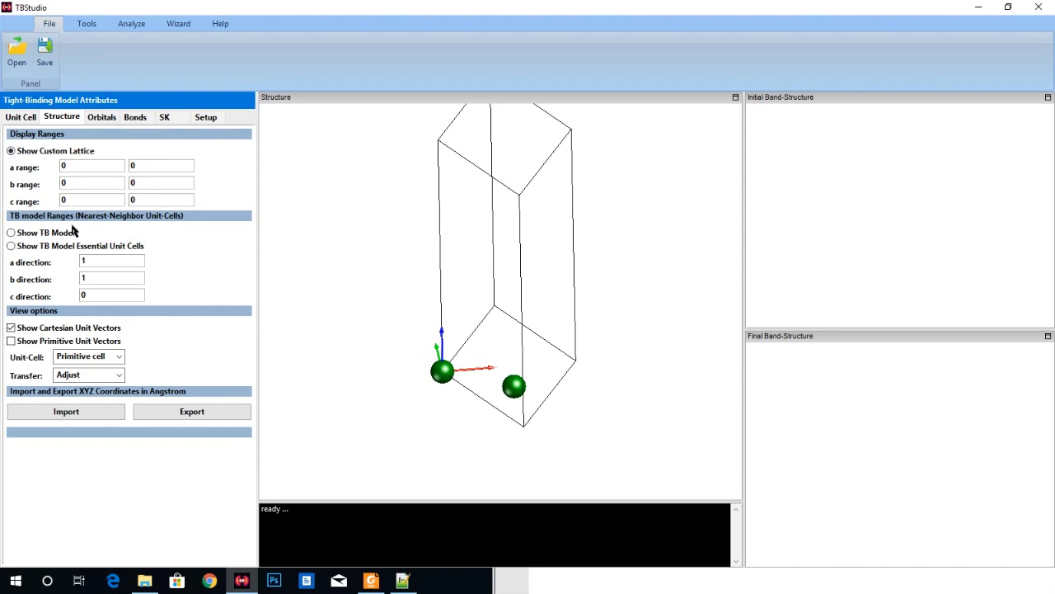
{"action": "left_click", "coordinate": [12, 233]}
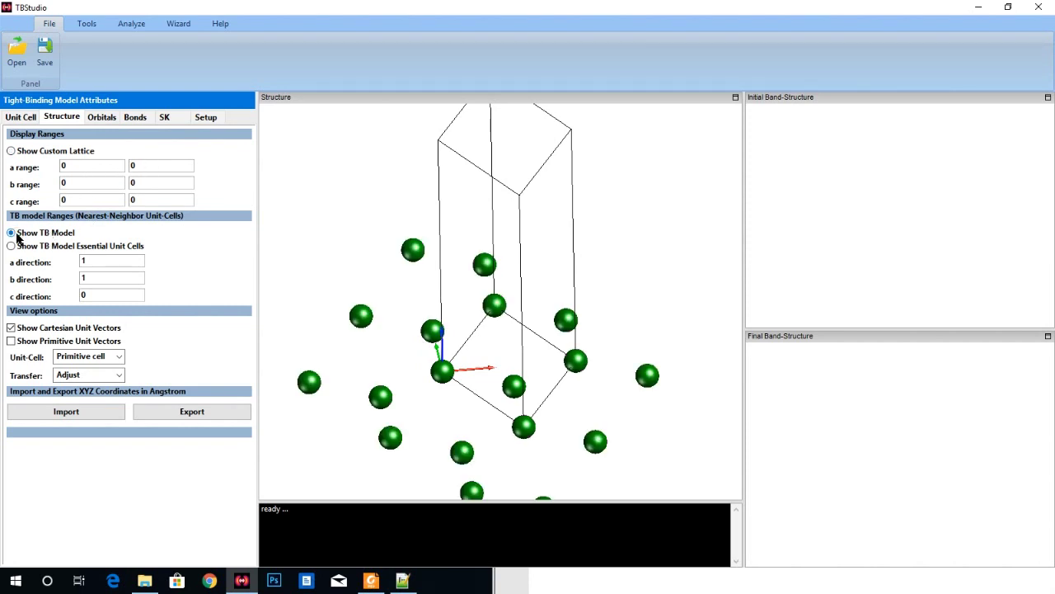
{"action": "left_click_drag", "start_coordinate": [471, 353], "coordinate": [470, 376]}
{"action": "scroll", "coordinate": [474, 371], "scroll_direction": "down", "scroll_amount": 4}
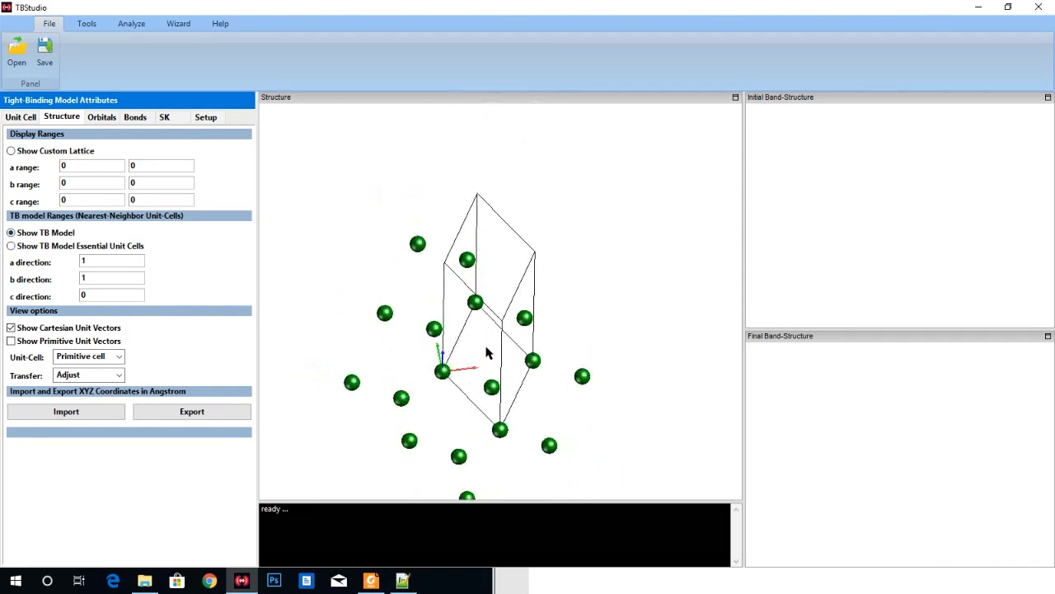
{"action": "mouse_move", "coordinate": [515, 318]}
{"action": "left_mouse_down"}
{"action": "mouse_move", "coordinate": [493, 346]}
{"action": "mouse_move", "coordinate": [502, 333]}
{"action": "left_mouse_up"}
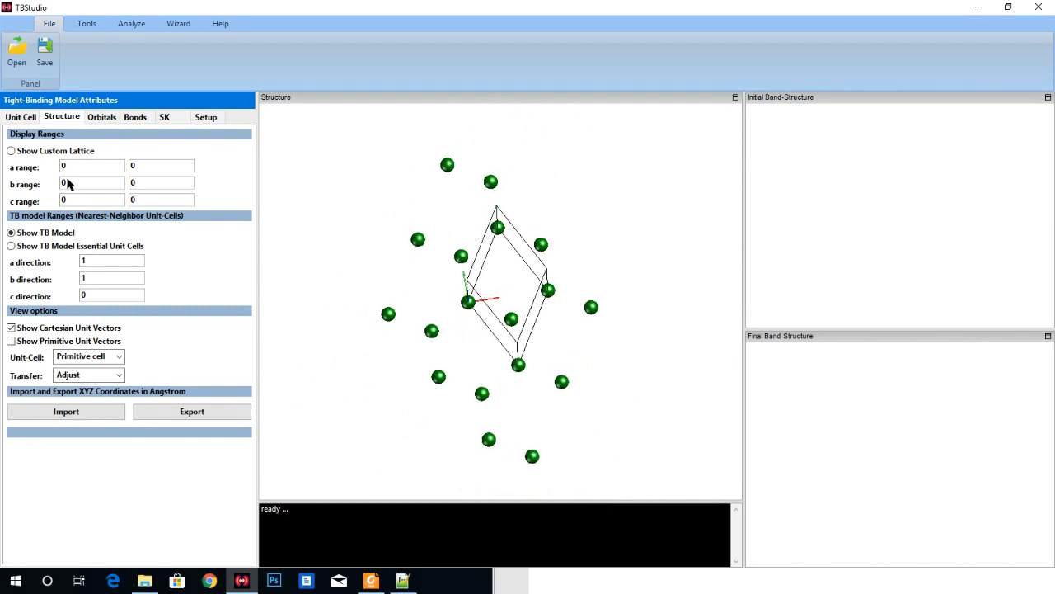
- Set the TB model's nearest-neighbor range to 2 in the a and b directions and inspect the extended lattice
{"action": "double_click", "coordinate": [106, 260]}
{"action": "key", "text": "Tab"}
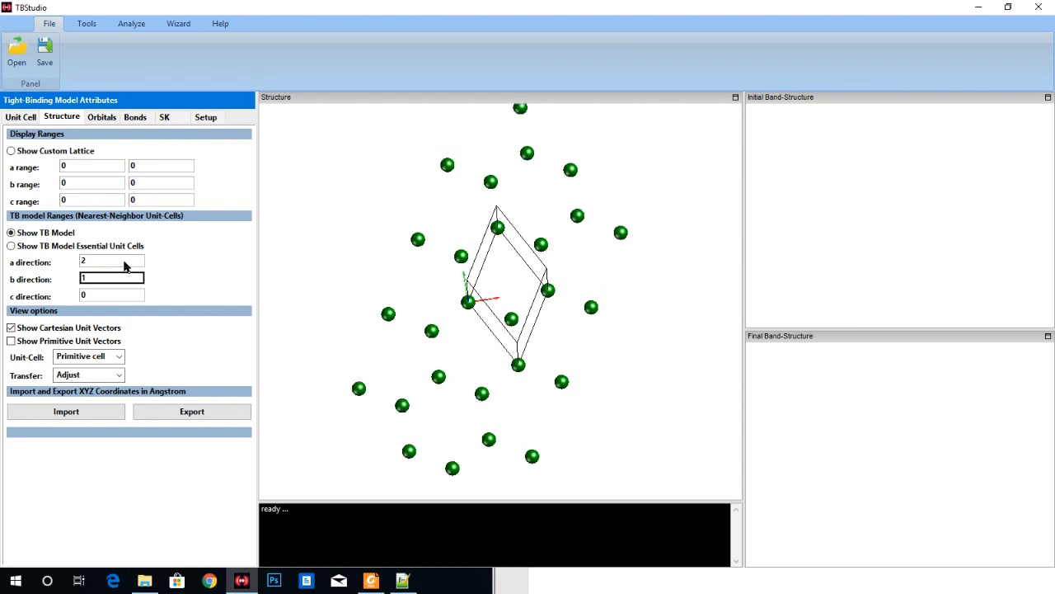
{"action": "double_click", "coordinate": [114, 280]}
{"action": "key", "text": "Tab"}
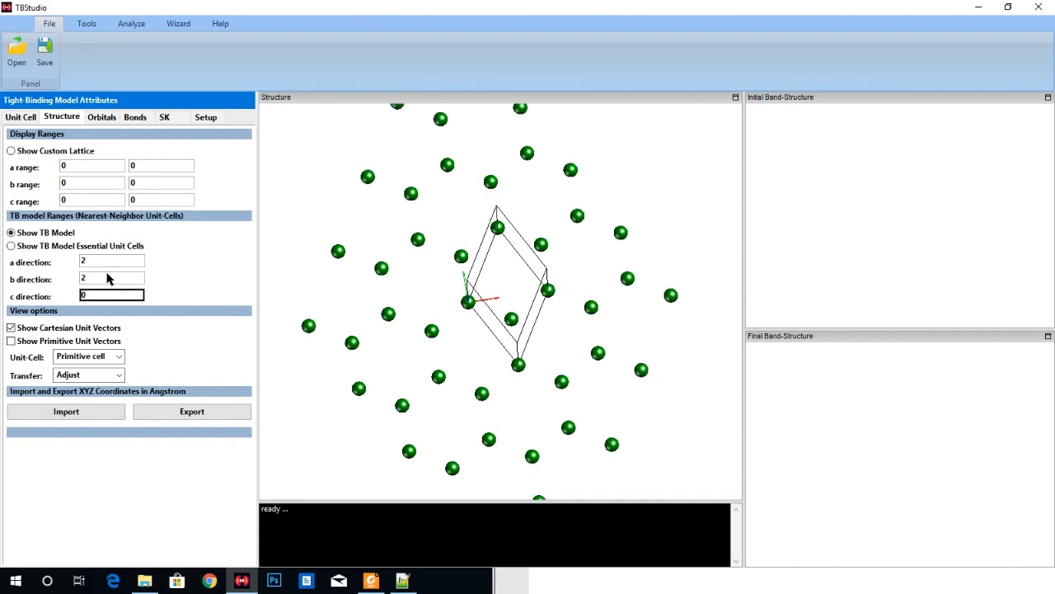
{"action": "scroll", "coordinate": [551, 290], "scroll_direction": "down", "scroll_amount": 8}
{"action": "scroll", "coordinate": [516, 324], "scroll_direction": "up", "scroll_amount": 4}
{"action": "mouse_move", "coordinate": [503, 332]}
{"action": "left_mouse_down"}
{"action": "mouse_move", "coordinate": [483, 352]}
{"action": "mouse_move", "coordinate": [540, 312]}
{"action": "mouse_move", "coordinate": [521, 325]}
{"action": "mouse_move", "coordinate": [506, 307]}
{"action": "left_mouse_up"}
{"action": "scroll", "coordinate": [509, 307], "scroll_direction": "up", "scroll_amount": 4}
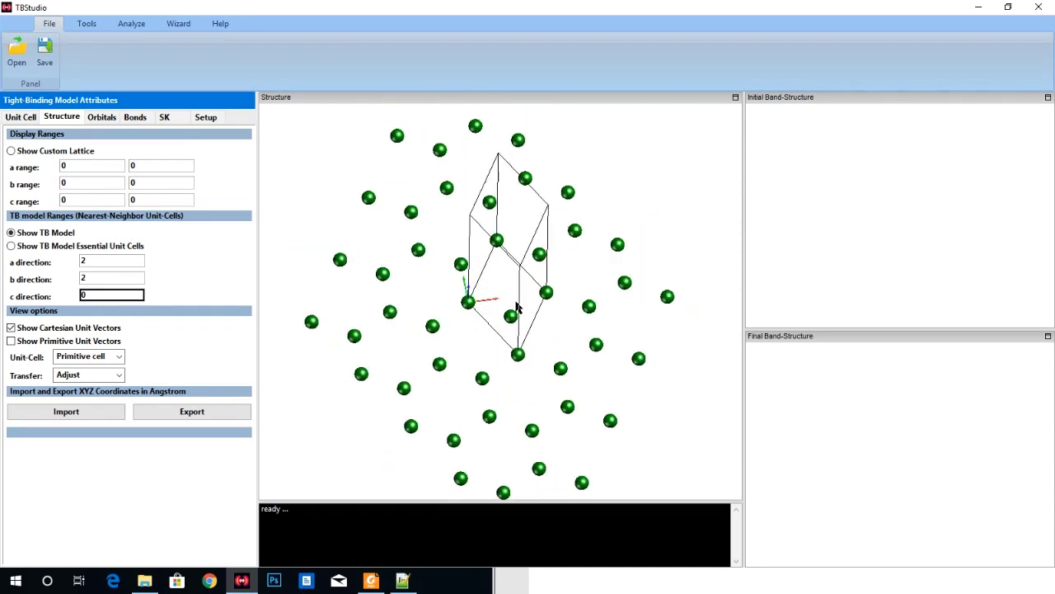
{"action": "left_click_drag", "start_coordinate": [518, 308], "coordinate": [462, 315]}
{"action": "scroll", "coordinate": [490, 299], "scroll_direction": "up", "scroll_amount": 3}
{"action": "left_click_drag", "start_coordinate": [555, 303], "coordinate": [545, 312]}
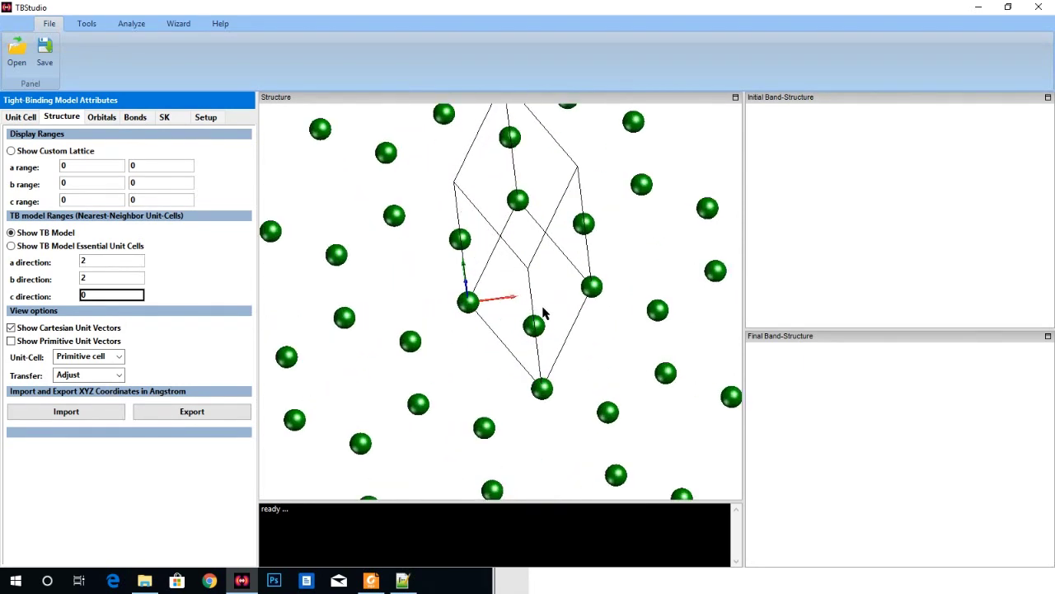
- Set the TB model's nearest-neighbor range back to 1 in the a and b directions
{"action": "double_click", "coordinate": [94, 263]}
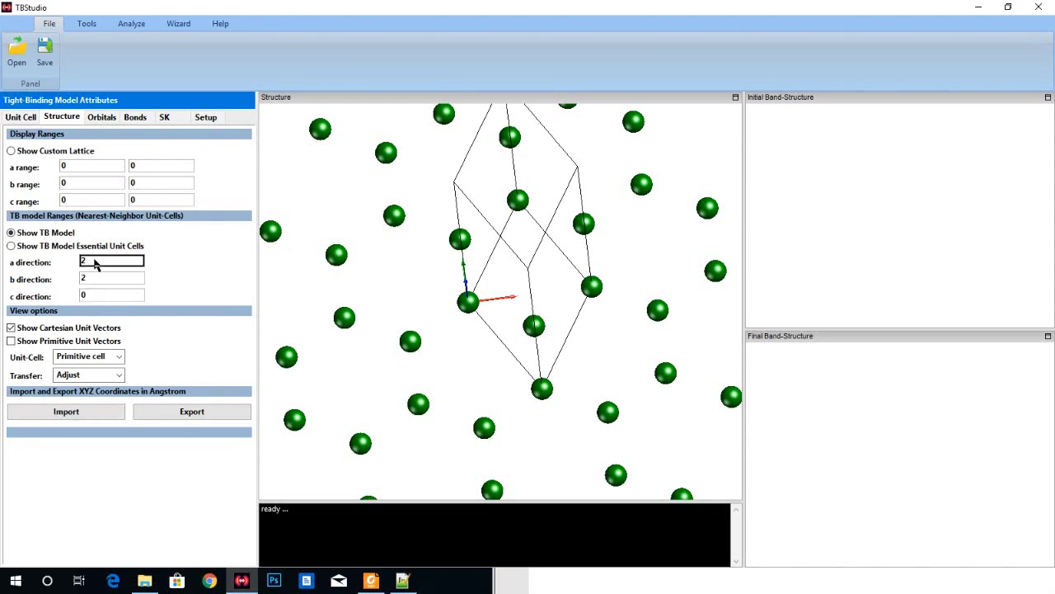
{"action": "type", "text": "1"}
{"action": "left_click", "coordinate": [97, 282]}
{"action": "double_click", "coordinate": [96, 282]}
{"action": "type", "text": "1"}
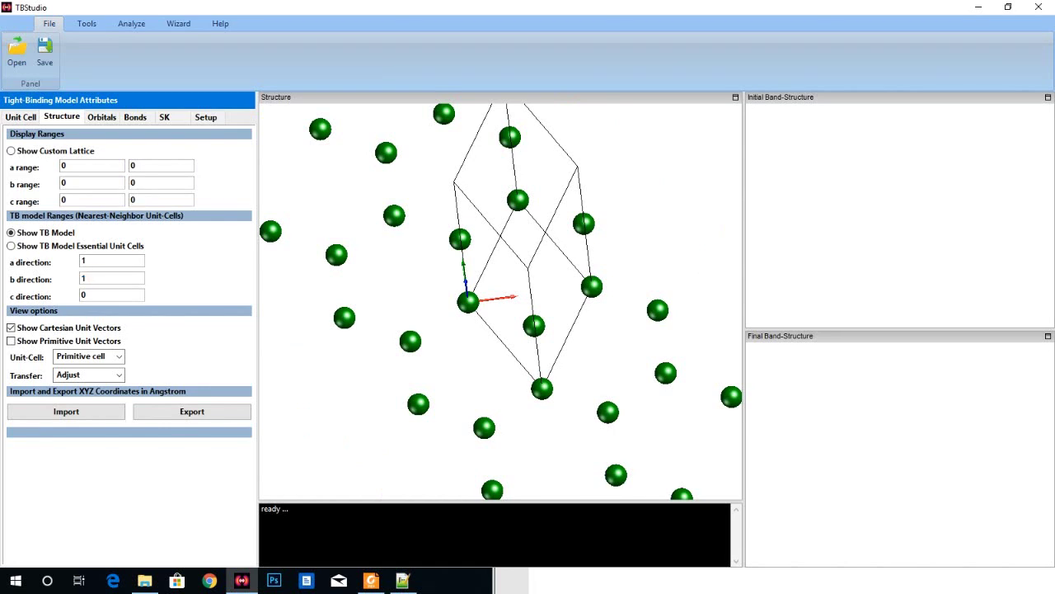
{"action": "key", "text": "Tab"}
{"action": "left_click_drag", "start_coordinate": [467, 322], "coordinate": [510, 332]}
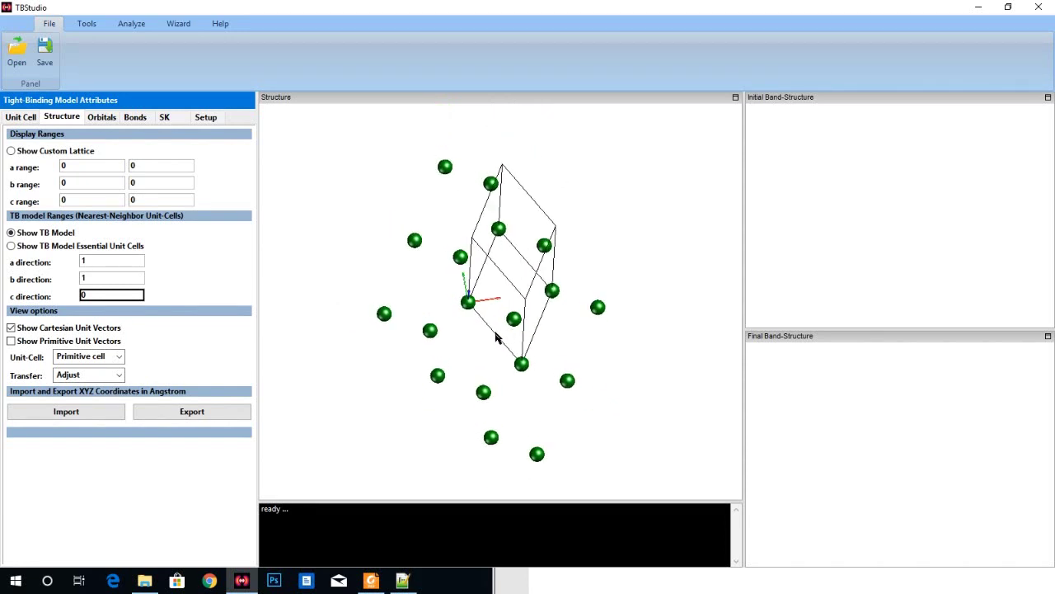
- Add a new TB atom type named C_pz in the orbital settings
{"action": "left_click", "coordinate": [99, 119]}
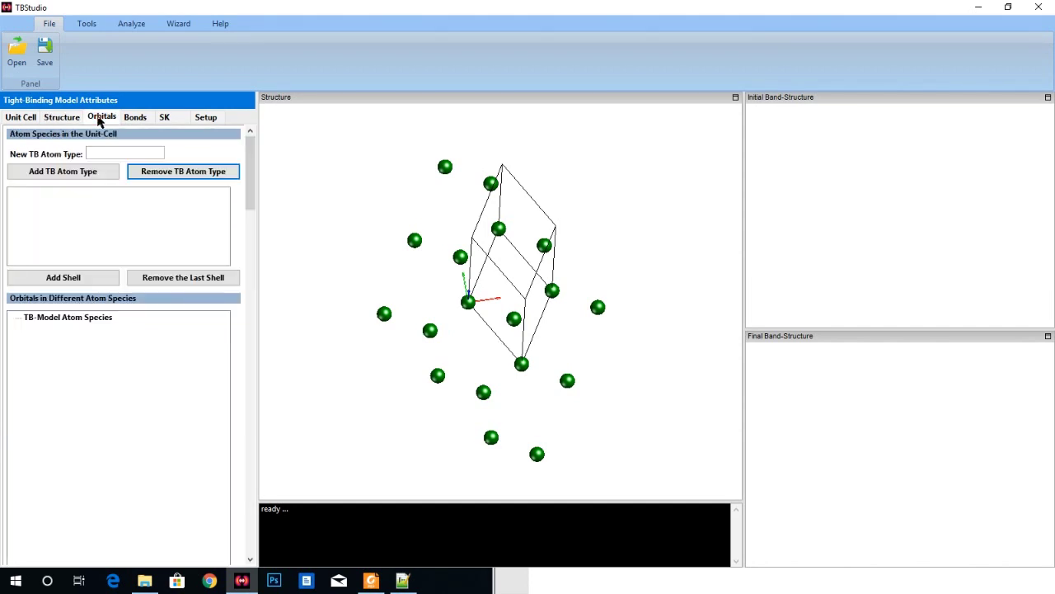
{"action": "left_click", "coordinate": [104, 155]}
{"action": "key", "text": "Tab"}
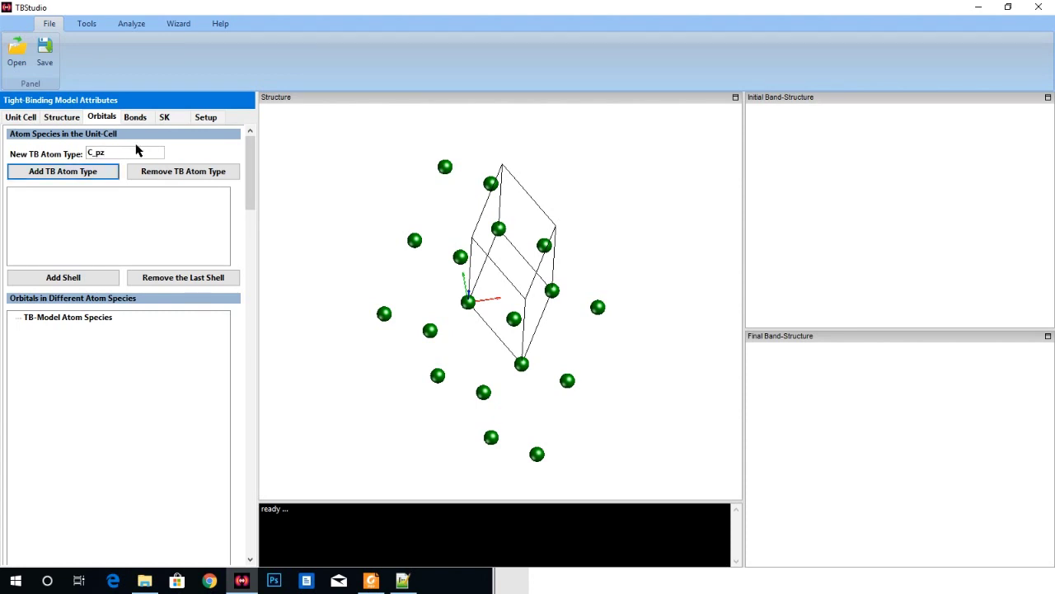
{"action": "left_click", "coordinate": [103, 174]}
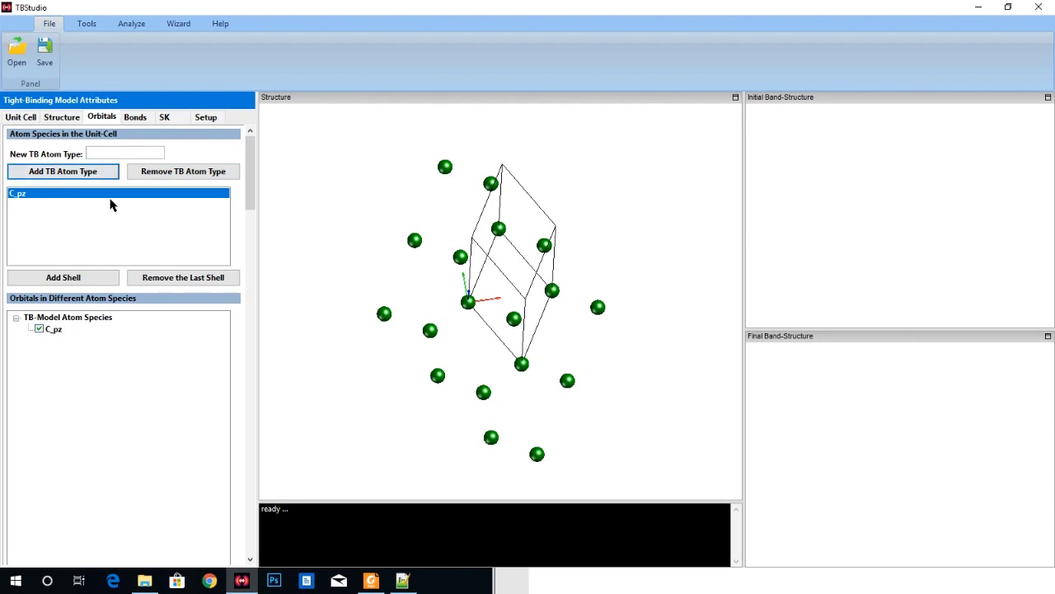
- Add a shell to the C_pz atom type and keep only its p_z orbital enabled, excluding s, p_y and p_x
{"action": "left_click", "coordinate": [55, 283]}
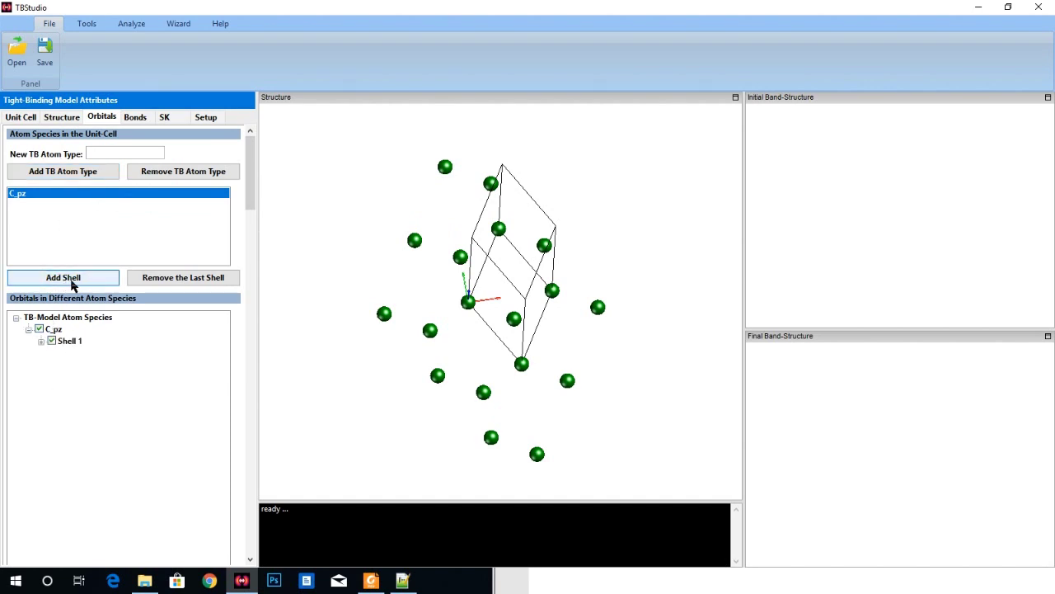
{"action": "left_click", "coordinate": [41, 340]}
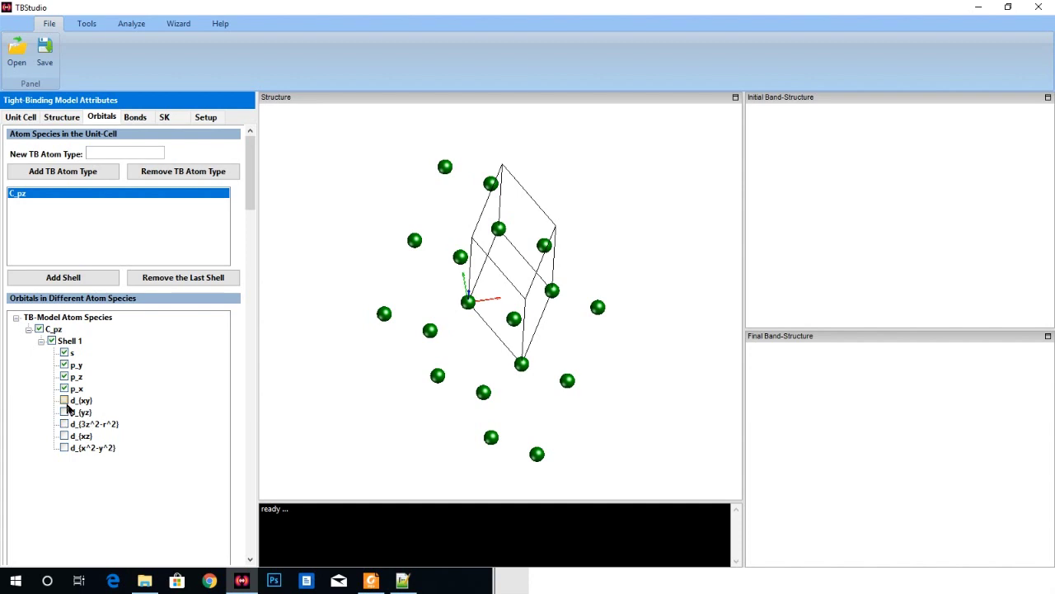
{"action": "left_click", "coordinate": [65, 352]}
{"action": "left_click", "coordinate": [65, 364]}
{"action": "left_click", "coordinate": [65, 389]}
- Assign the C_pz type to Atom 1 and Atom 2 in the unit-cell atoms projection
{"action": "left_click_drag", "start_coordinate": [251, 198], "coordinate": [249, 271]}
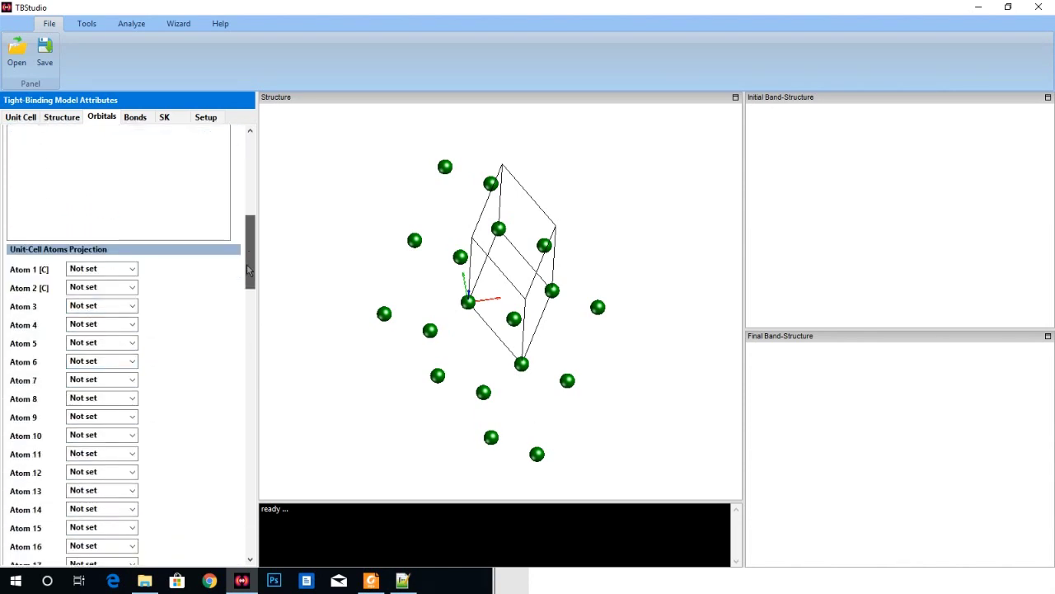
{"action": "left_click", "coordinate": [129, 275]}
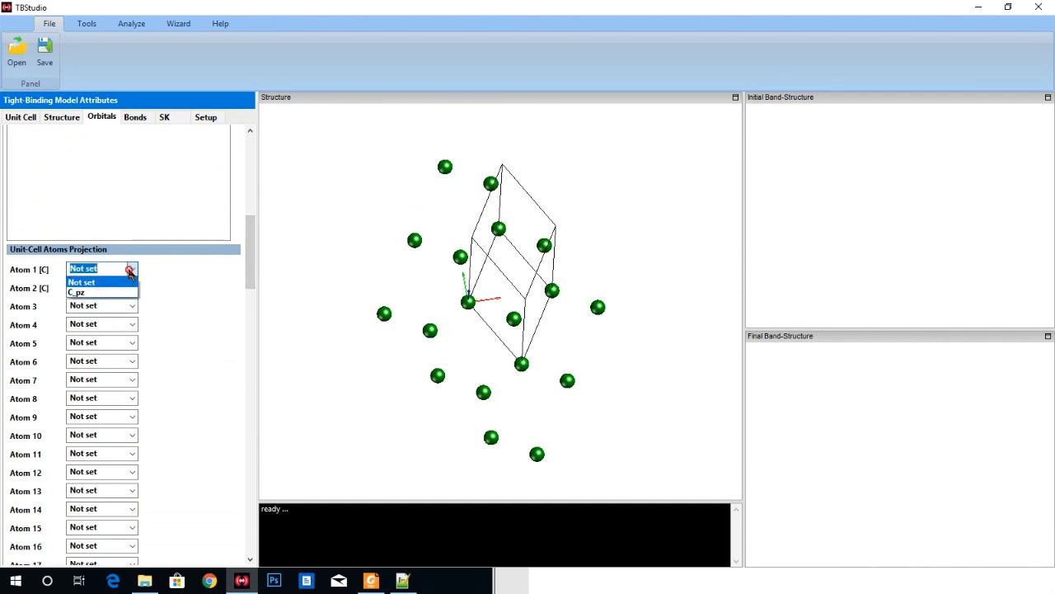
{"action": "left_click", "coordinate": [98, 295]}
{"action": "left_click", "coordinate": [133, 288]}
{"action": "left_click", "coordinate": [96, 313]}
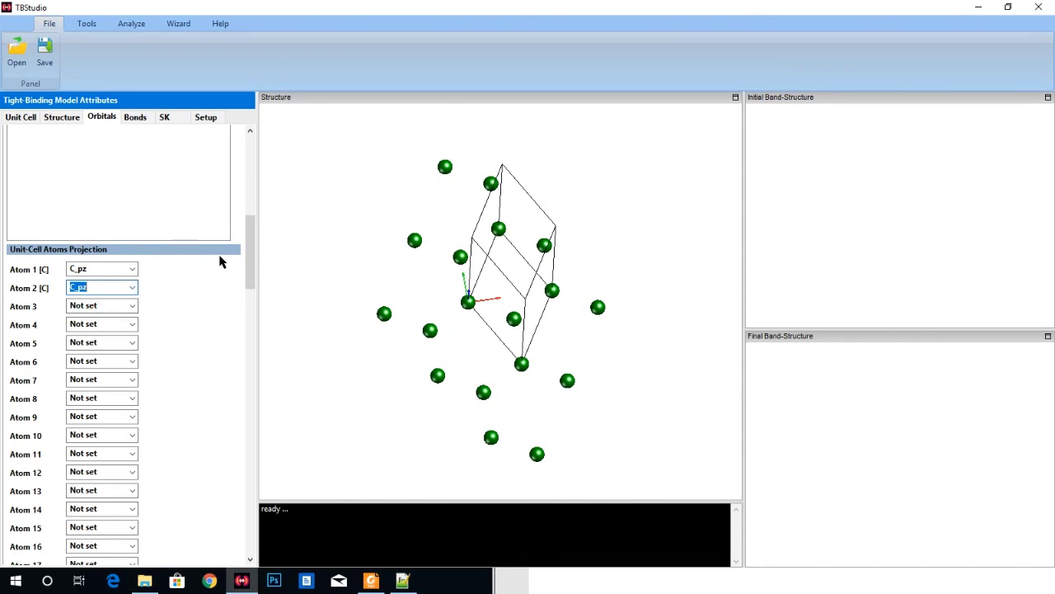
- Create Bond 1 between atom 2 of cell (0,0,0) and atom 1 of cell (1,1,0)
{"action": "left_click", "coordinate": [135, 118]}
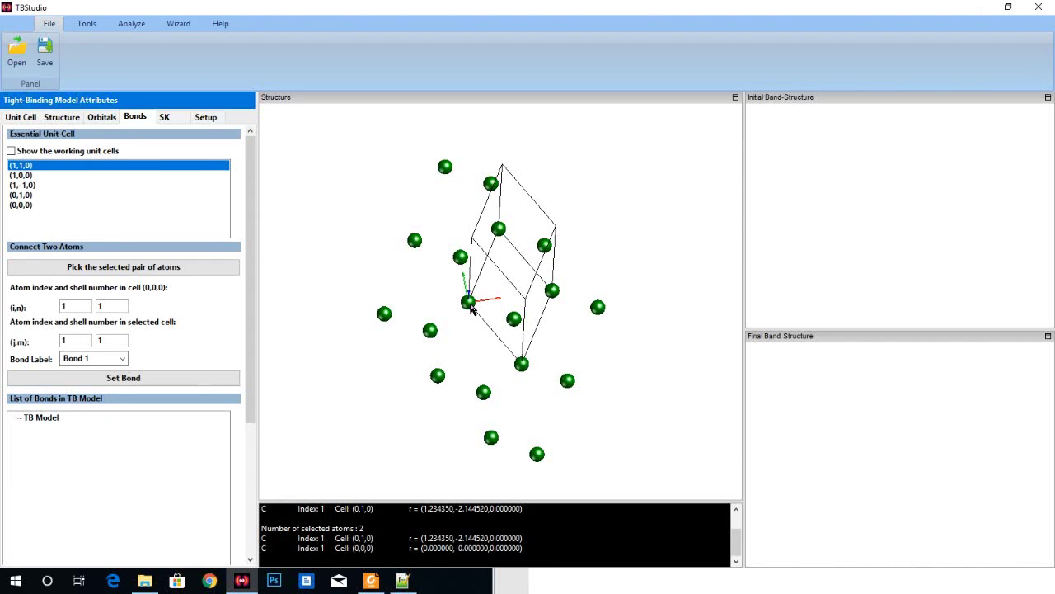
{"action": "left_click_drag", "start_coordinate": [460, 336], "coordinate": [501, 333]}
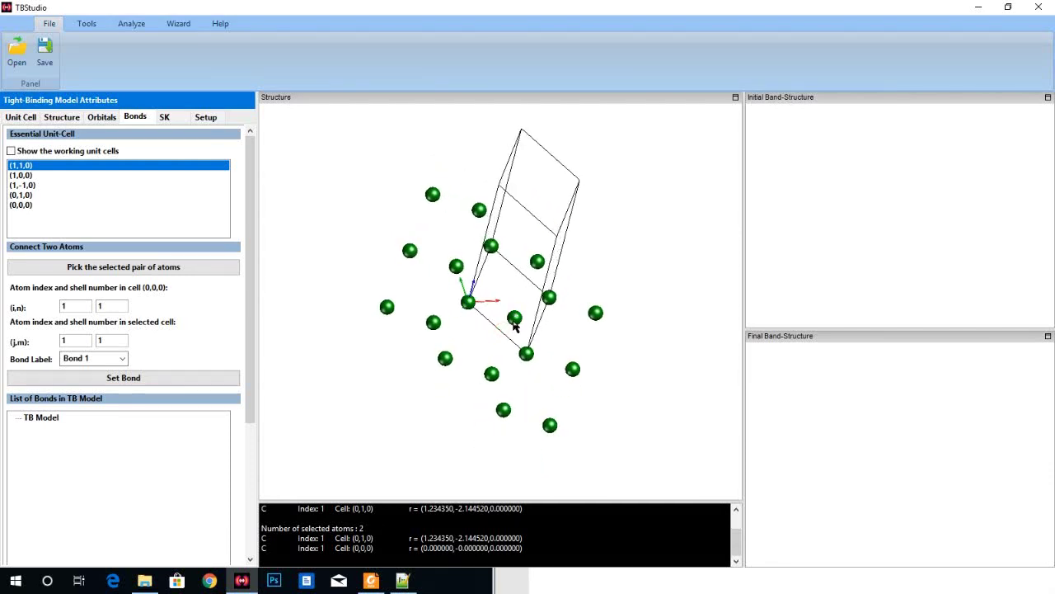
{"action": "left_click", "coordinate": [512, 321]}
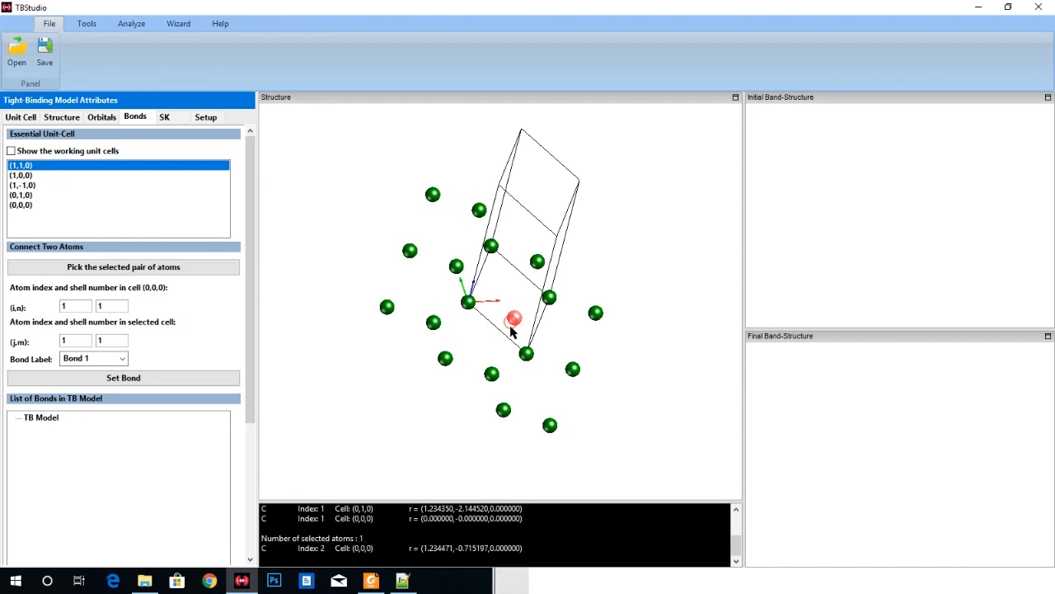
{"action": "left_click_drag", "start_coordinate": [507, 336], "coordinate": [500, 336]}
{"action": "left_click_drag", "start_coordinate": [489, 339], "coordinate": [478, 349]}
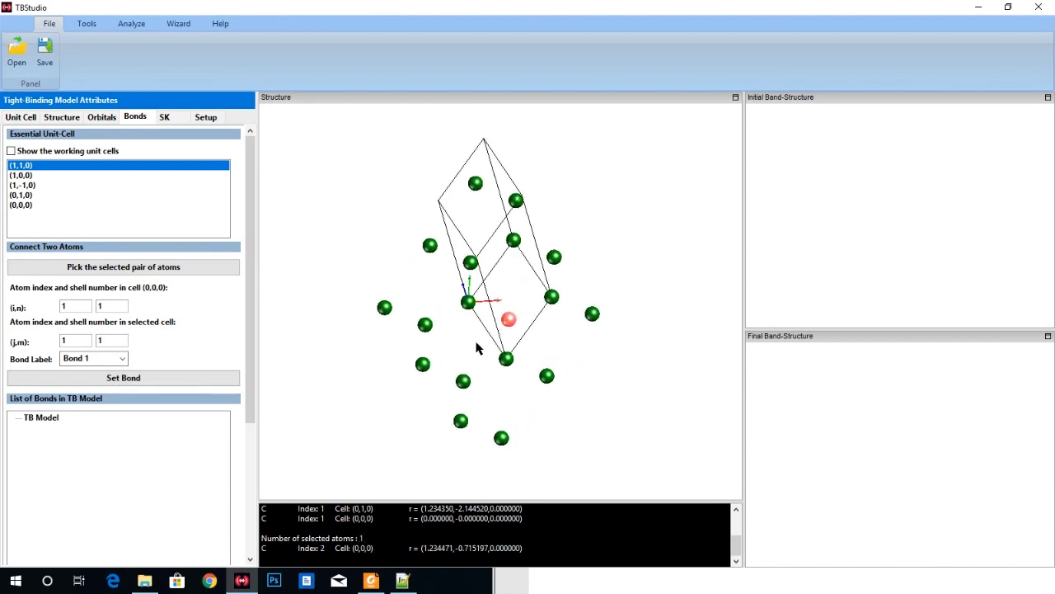
{"action": "left_click", "coordinate": [553, 300]}
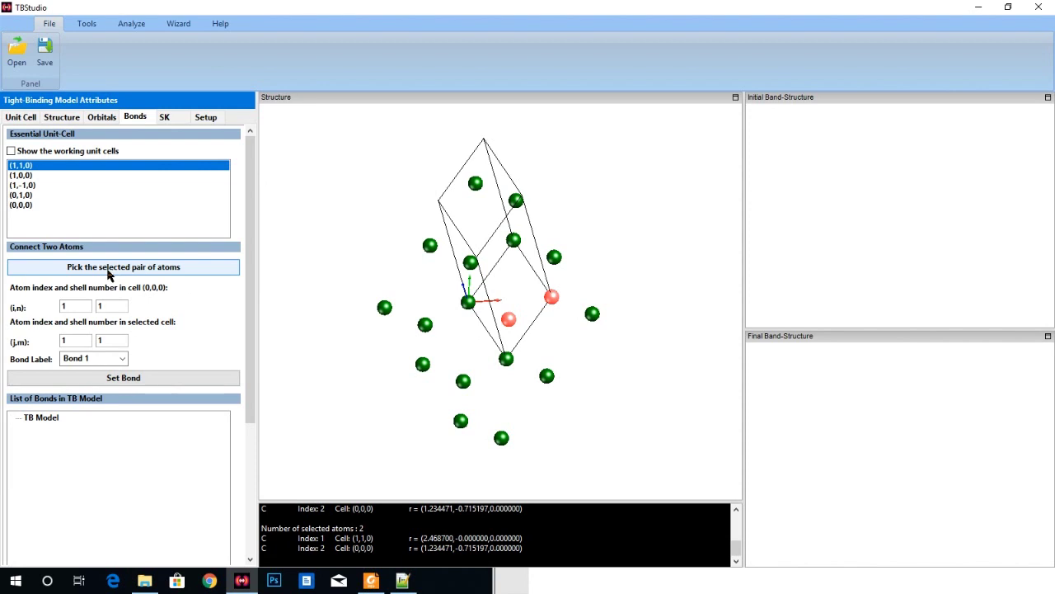
{"action": "left_click", "coordinate": [82, 277]}
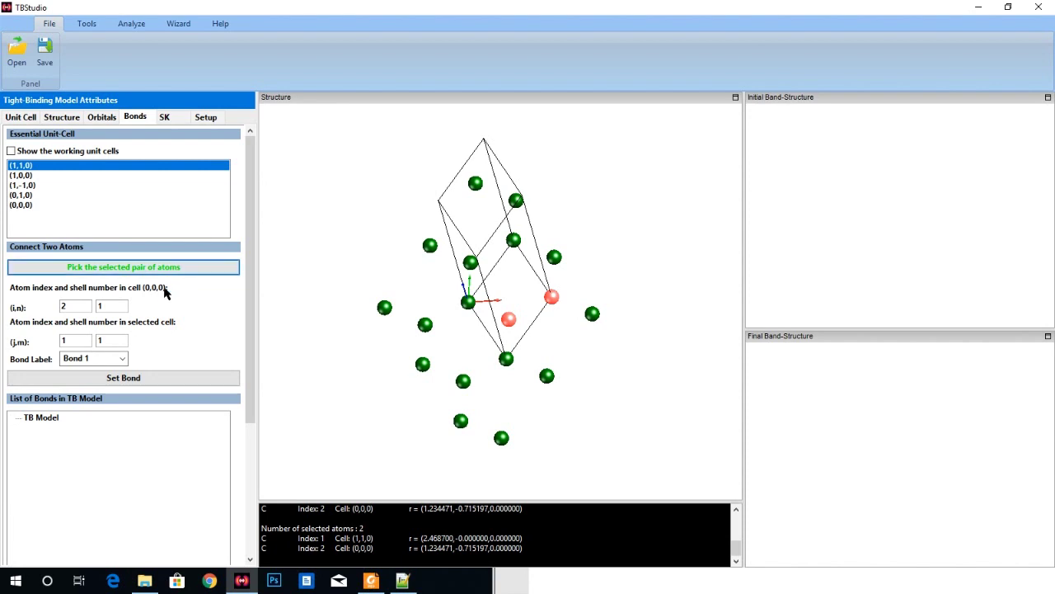
{"action": "left_click", "coordinate": [152, 380]}
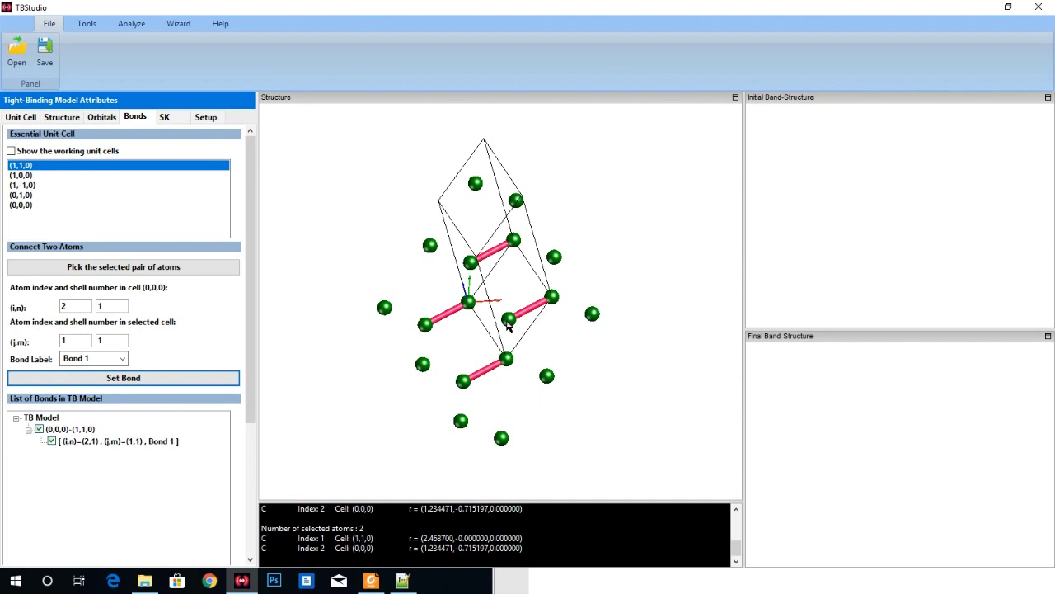
- Create Bond 1 between atoms 1 and 2 inside cell (0,0,0)
{"action": "left_click_drag", "start_coordinate": [483, 337], "coordinate": [509, 334]}
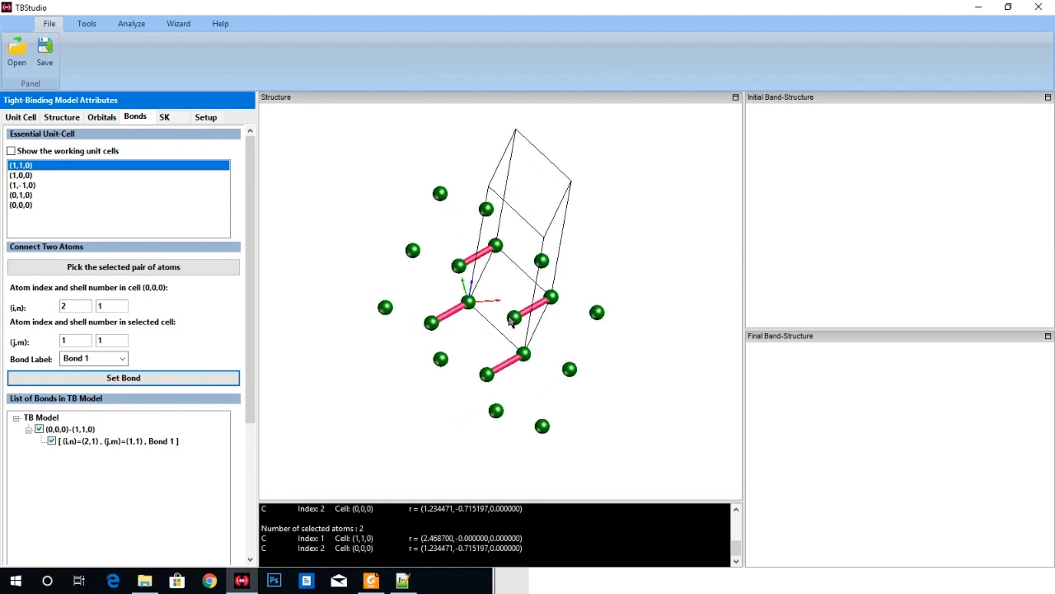
{"action": "left_click", "coordinate": [512, 320]}
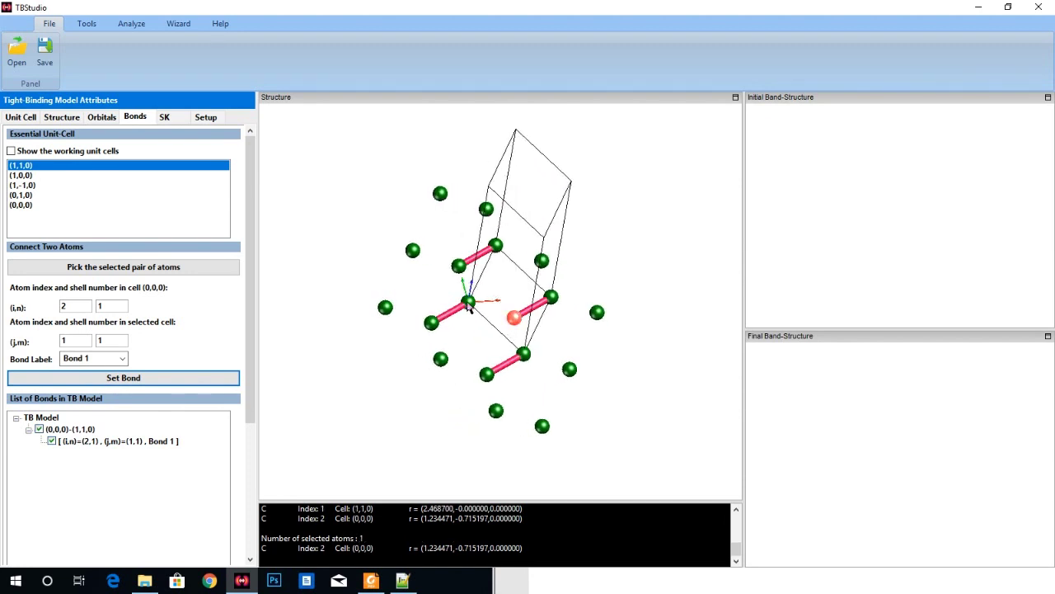
{"action": "left_click", "coordinate": [469, 303]}
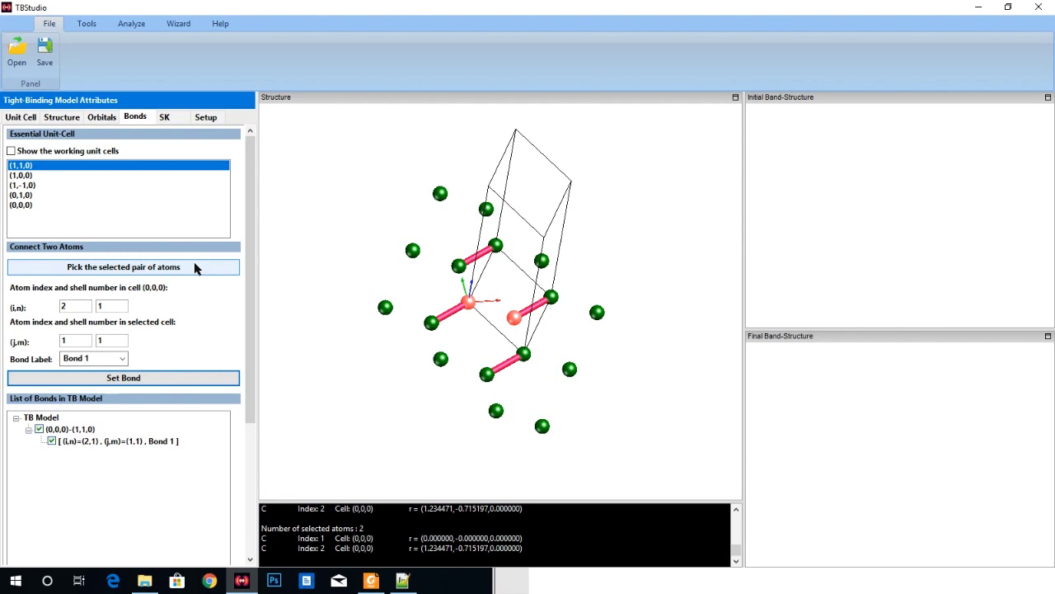
{"action": "left_click", "coordinate": [196, 268]}
{"action": "left_click", "coordinate": [184, 377]}
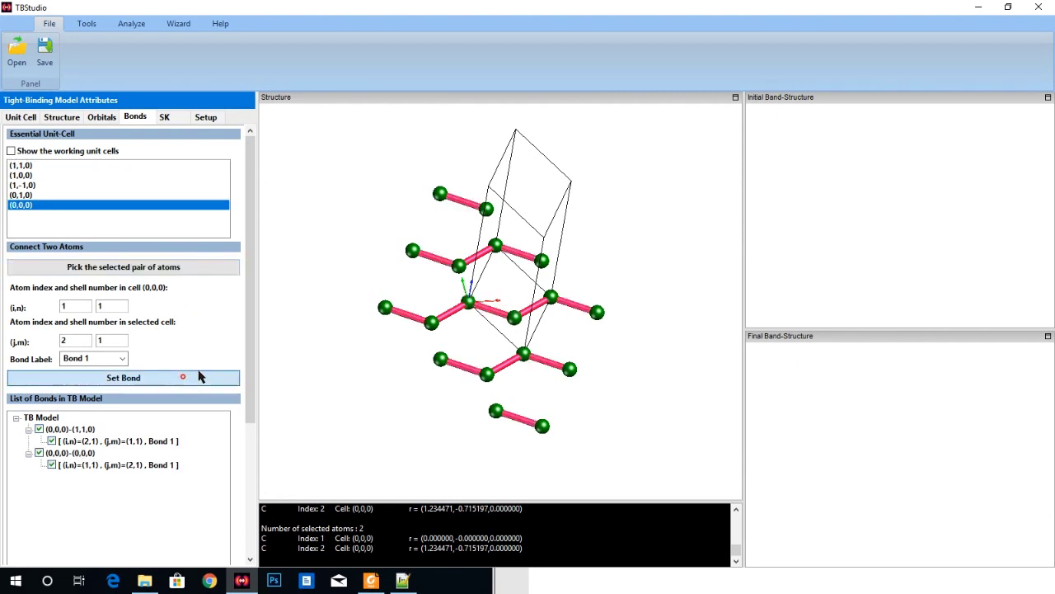
- Create Bond 1 between atom 2 of cell (0,0,0) and atom 1 of cell (0,1,0)
{"action": "left_click", "coordinate": [516, 318]}
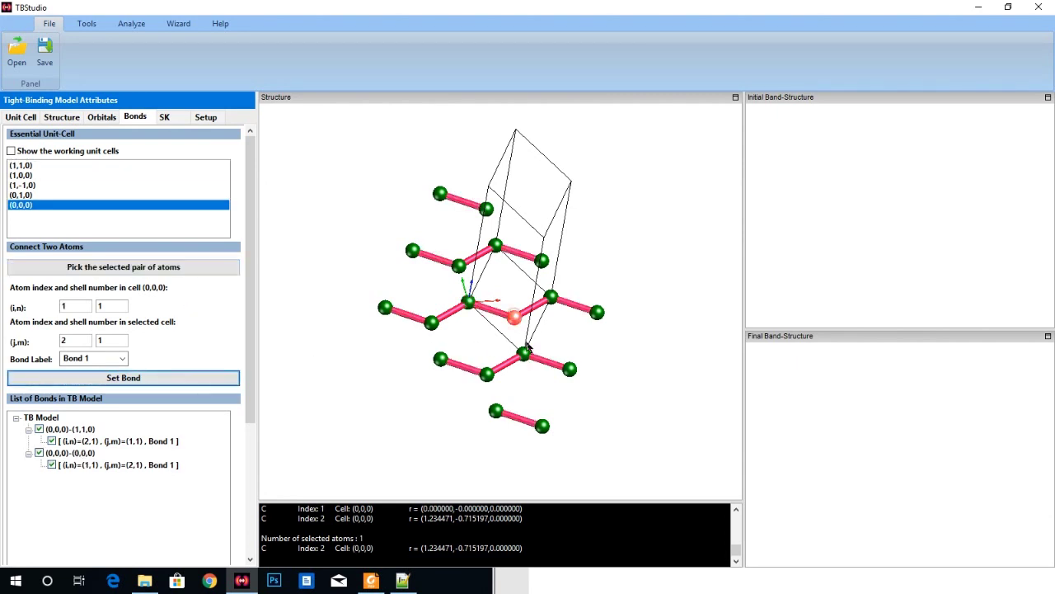
{"action": "left_click", "coordinate": [525, 354]}
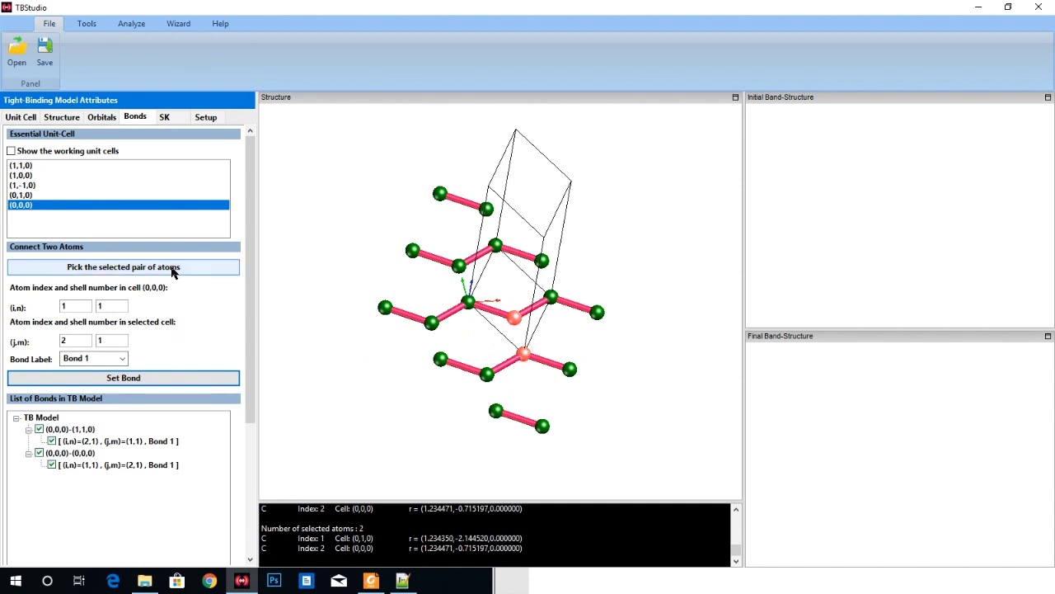
{"action": "left_click", "coordinate": [183, 268]}
{"action": "left_click", "coordinate": [197, 378]}
{"action": "left_click_drag", "start_coordinate": [468, 345], "coordinate": [460, 375]}
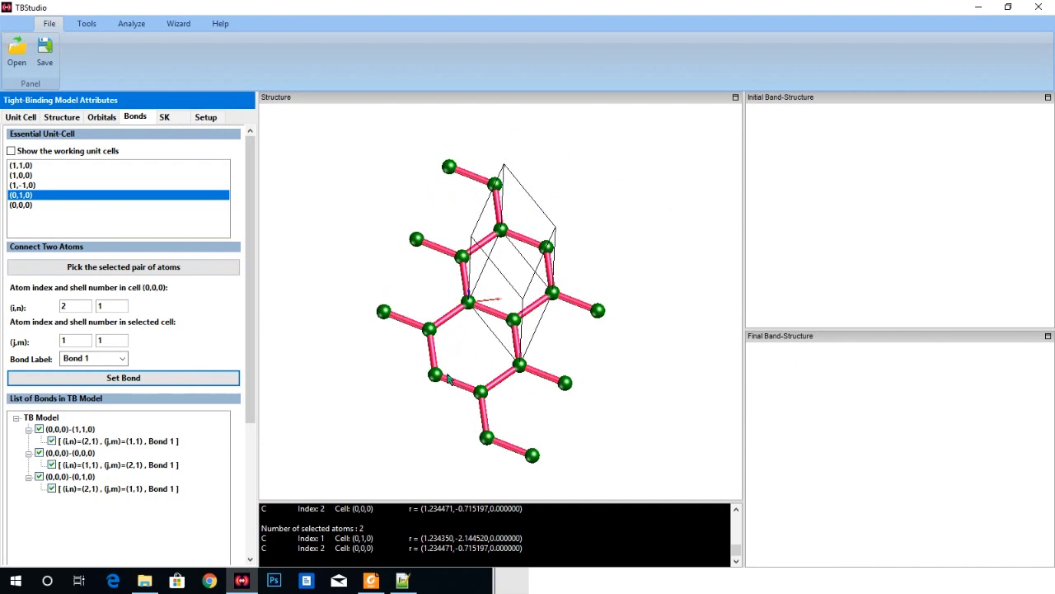
- Load sys.Band from the Documents > Examples > Graphene-2Band folder as the OpenMX DFT band structure
{"action": "left_click", "coordinate": [208, 118]}
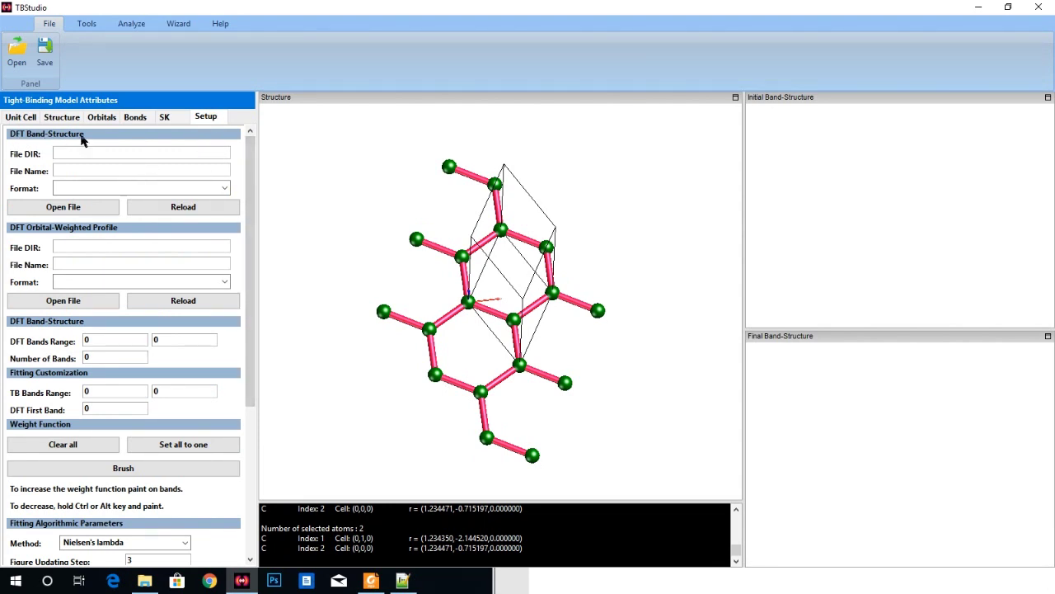
{"action": "left_click", "coordinate": [63, 208]}
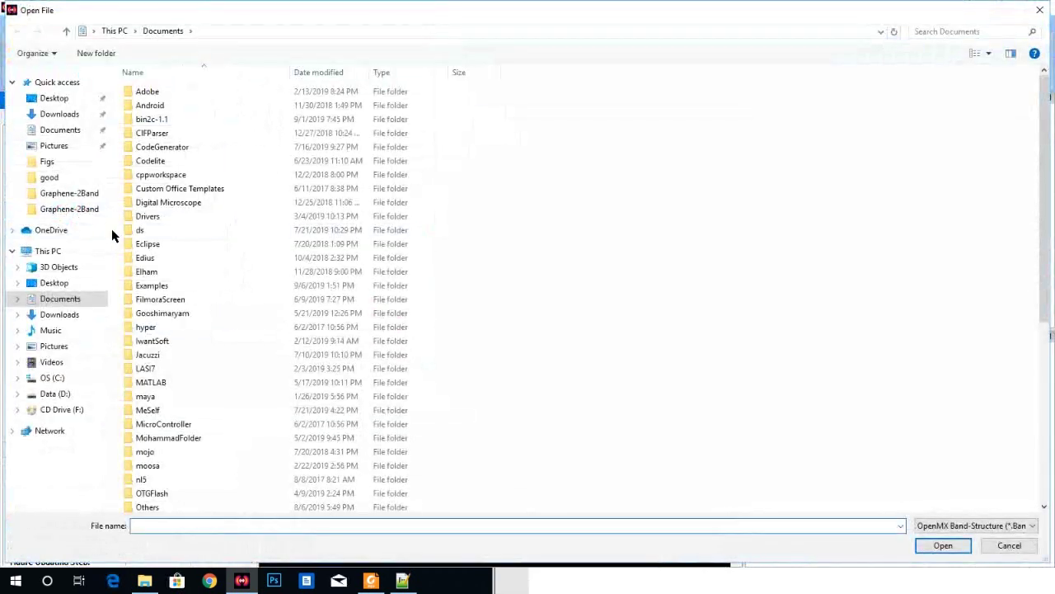
{"action": "scroll", "coordinate": [163, 459], "scroll_direction": "down", "scroll_amount": 3}
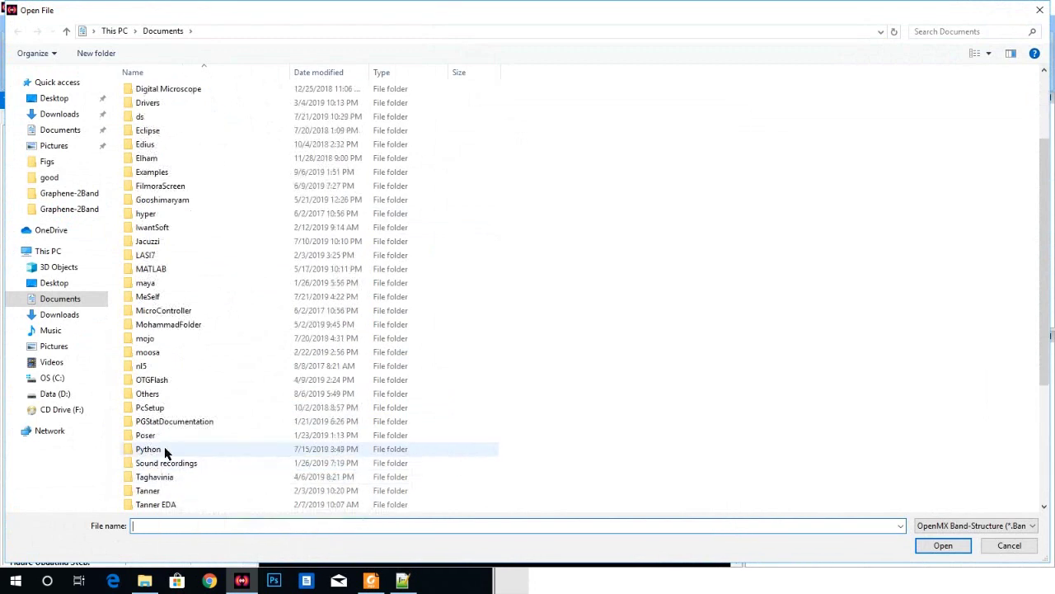
{"action": "scroll", "coordinate": [165, 446], "scroll_direction": "down", "scroll_amount": 1}
{"action": "scroll", "coordinate": [165, 313], "scroll_direction": "up", "scroll_amount": 1}
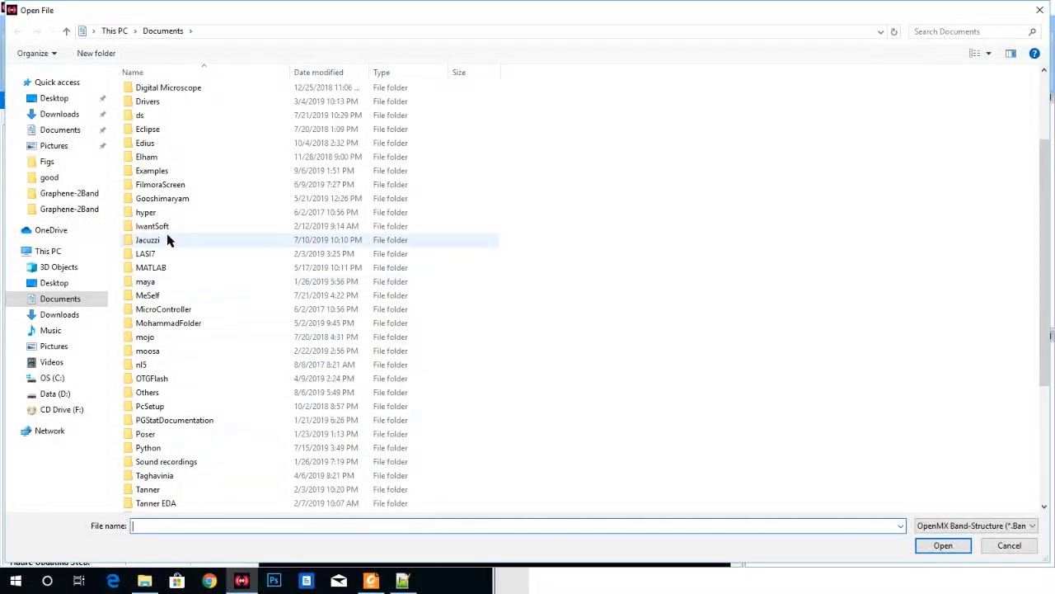
{"action": "left_click", "coordinate": [163, 171]}
{"action": "double_click", "coordinate": [163, 170]}
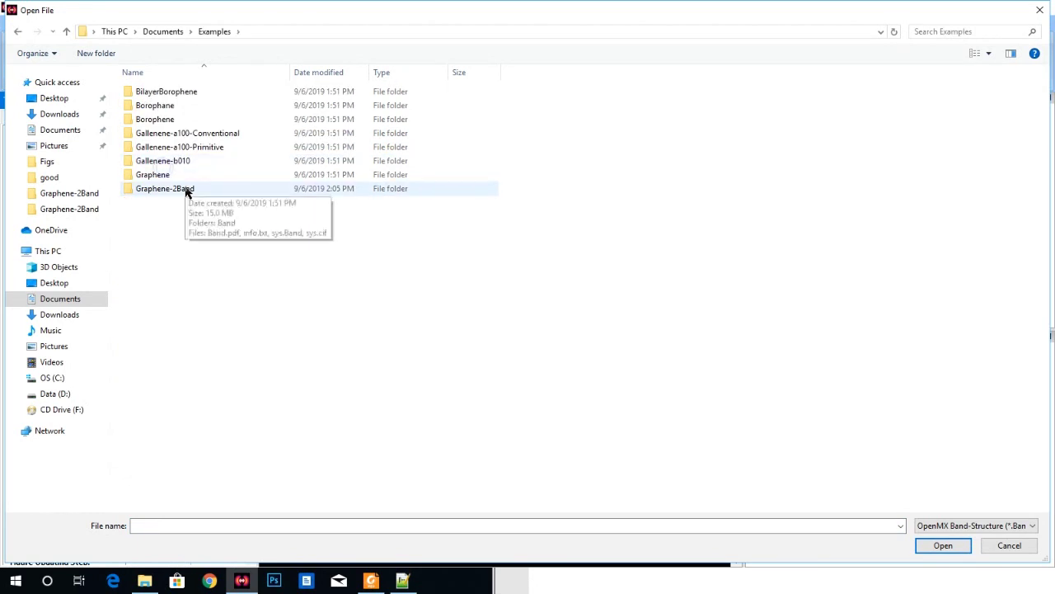
{"action": "double_click", "coordinate": [184, 186]}
{"action": "left_click", "coordinate": [153, 105]}
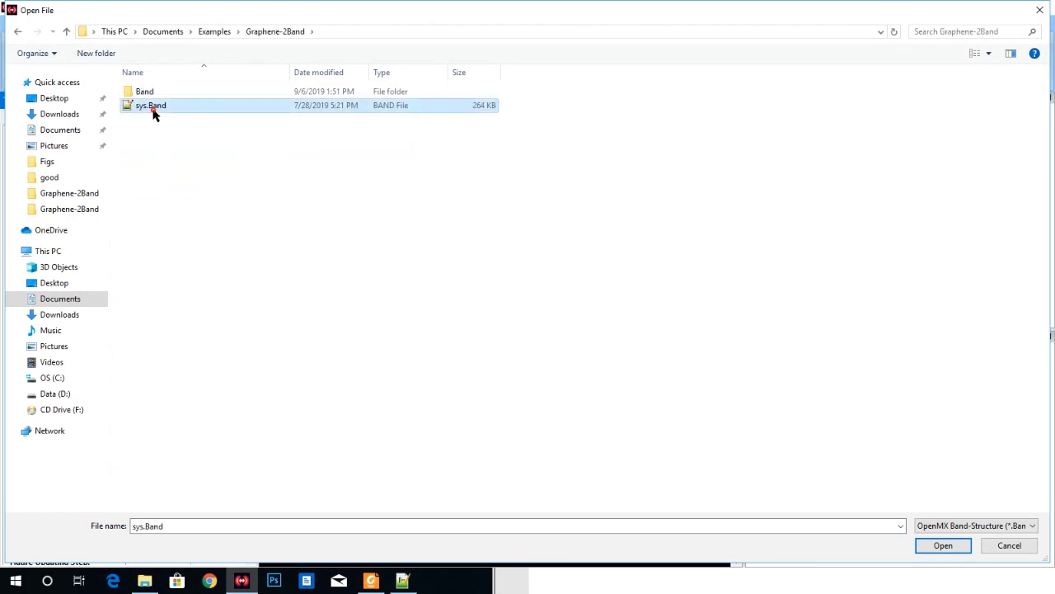
{"action": "left_click", "coordinate": [957, 546]}
- Examine the initial band structure around the Fermi level and compare it with the orbital-resolved Band.pdf in Foxit Reader, returning to TBStudio
{"action": "scroll", "coordinate": [905, 207], "scroll_direction": "down", "scroll_amount": 2}
{"action": "scroll", "coordinate": [905, 210], "scroll_direction": "down", "scroll_amount": 5}
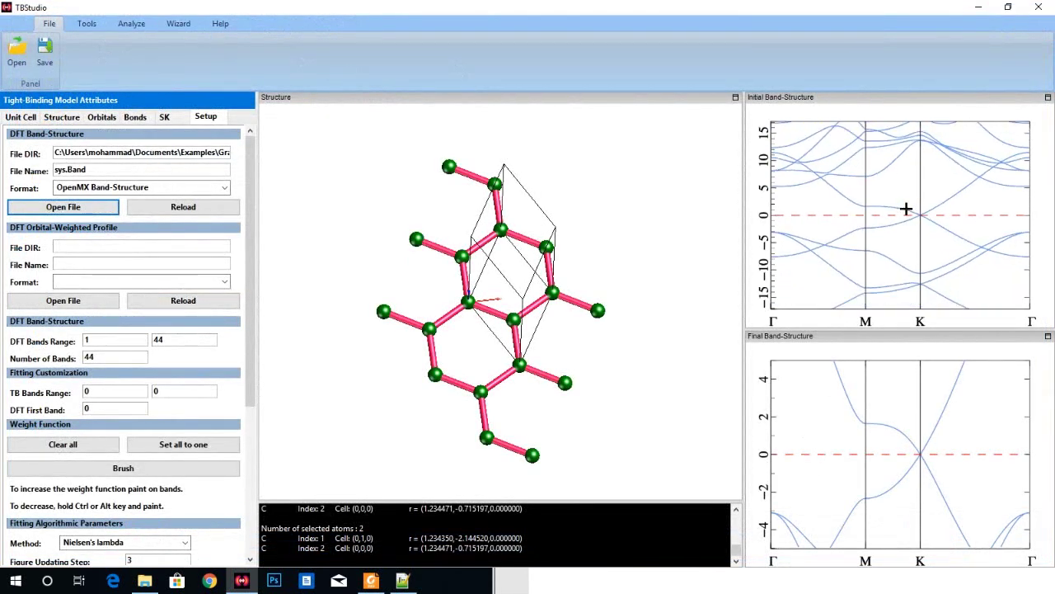
{"action": "scroll", "coordinate": [913, 221], "scroll_direction": "up", "scroll_amount": 3}
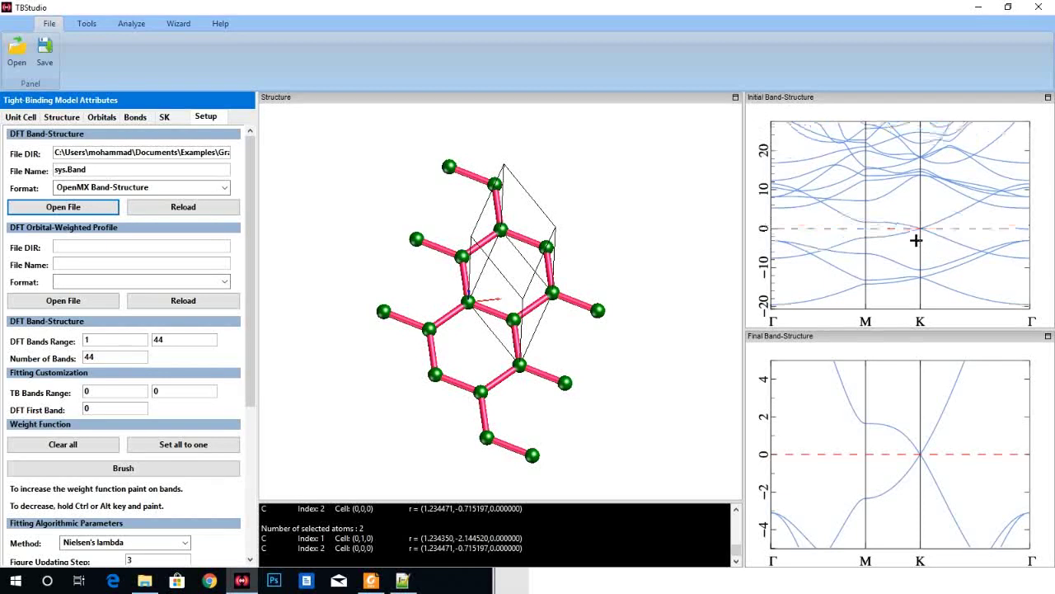
{"action": "scroll", "coordinate": [915, 222], "scroll_direction": "up", "scroll_amount": 3}
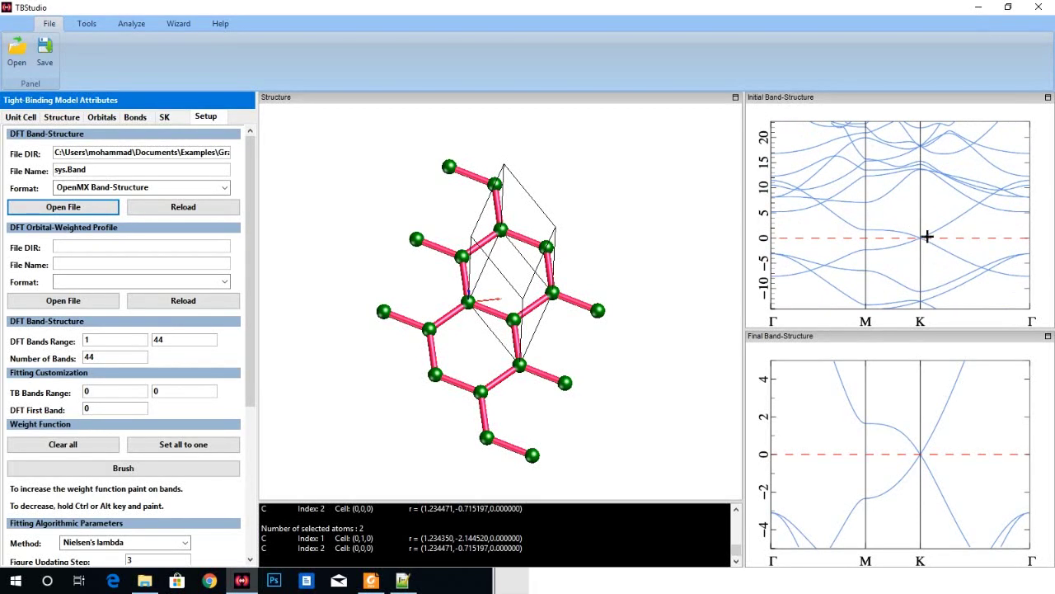
{"action": "scroll", "coordinate": [919, 221], "scroll_direction": "down", "scroll_amount": 1}
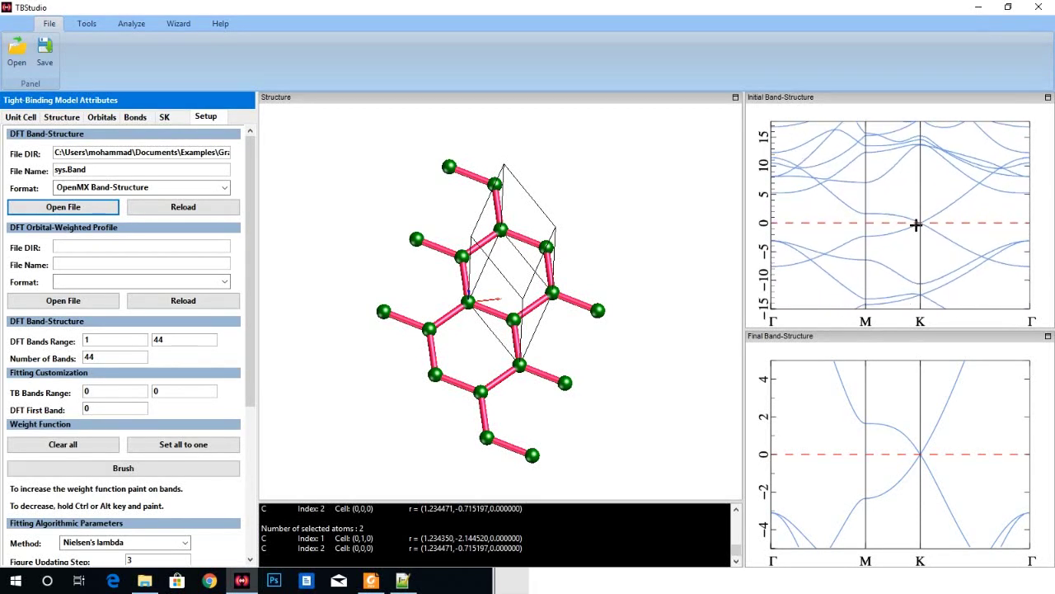
{"action": "left_click", "coordinate": [370, 582]}
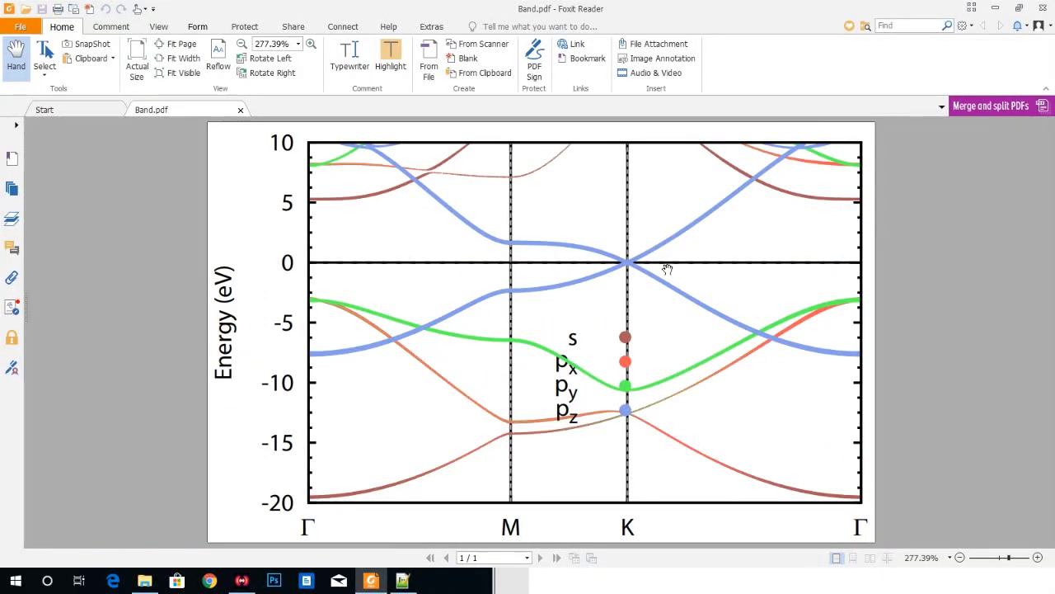
{"action": "left_click", "coordinate": [246, 584]}
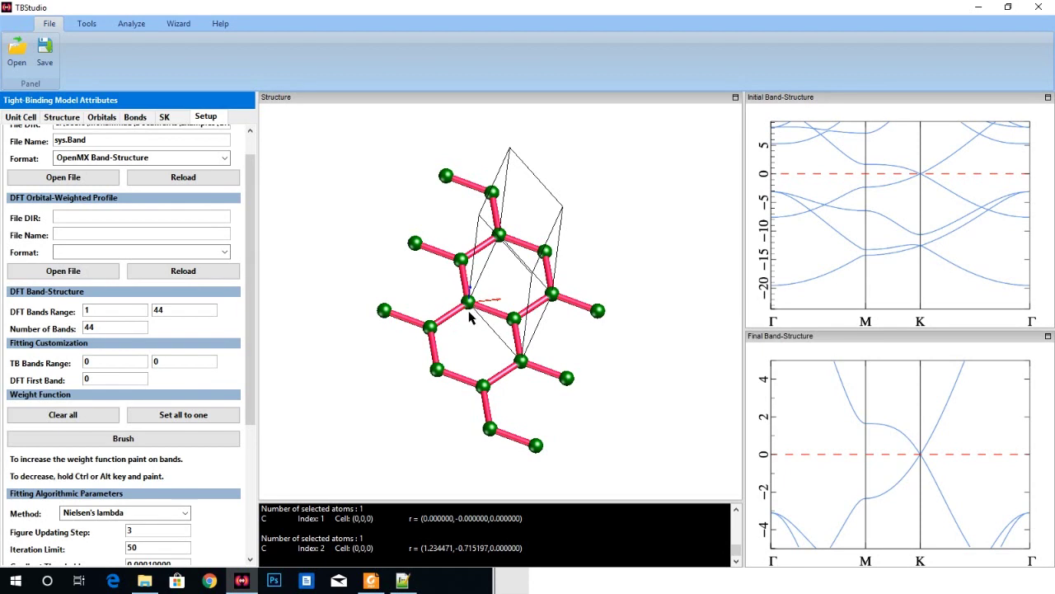
- Select atoms 1 and 2 of cell (0,0,0) in the structure to inspect the bond defined between them
{"action": "left_click_drag", "start_coordinate": [481, 329], "coordinate": [464, 316]}
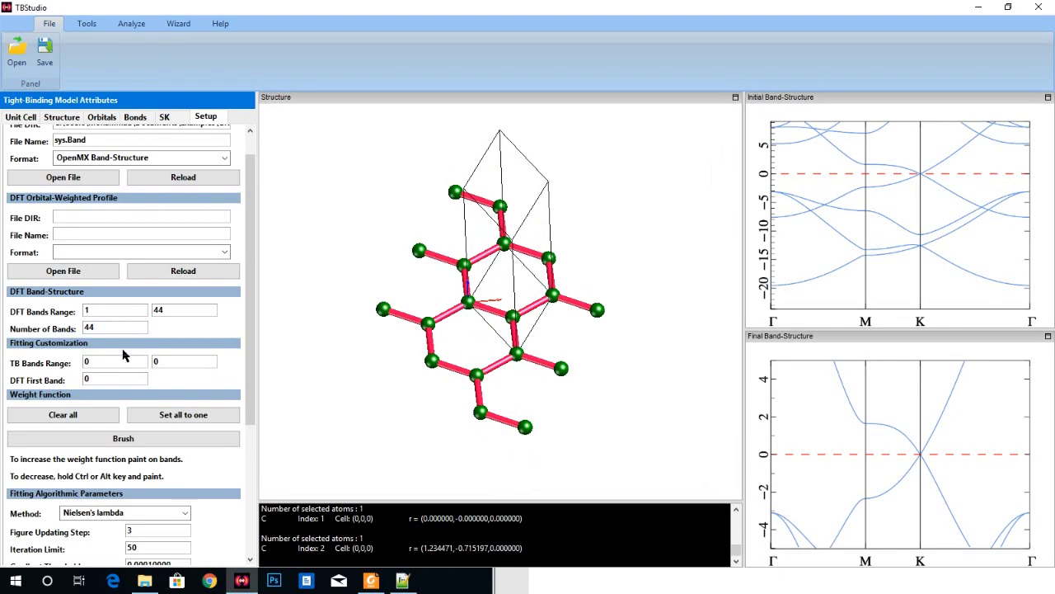
{"action": "left_click", "coordinate": [468, 303]}
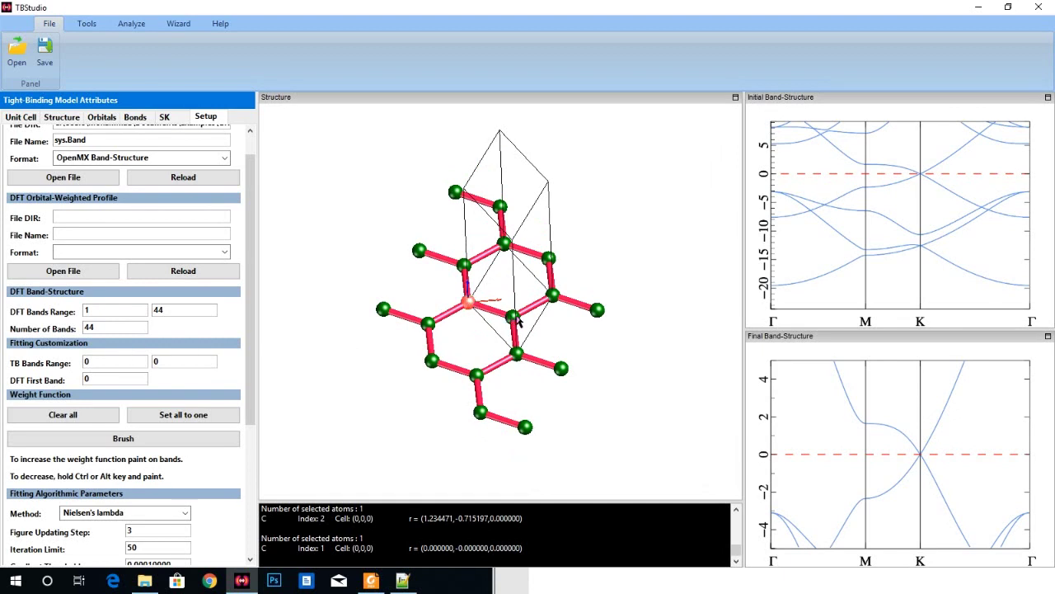
{"action": "left_click", "coordinate": [513, 319]}
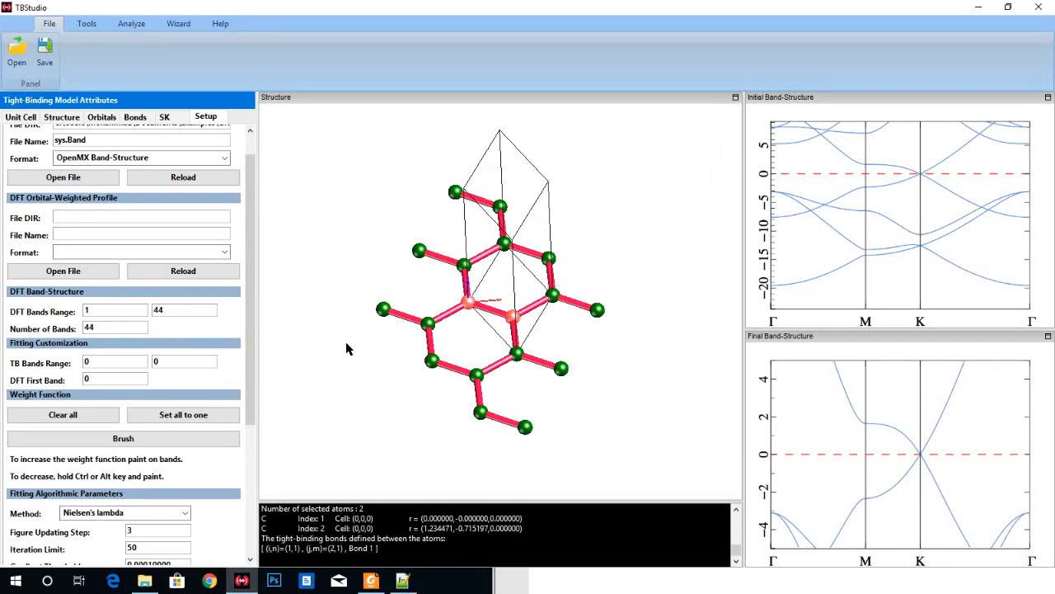
- Set the fitting's TB bands range to 1 through 2 and the DFT first band to 4
{"action": "double_click", "coordinate": [102, 361]}
{"action": "type", "text": "1"}
{"action": "double_click", "coordinate": [169, 363]}
{"action": "left_click", "coordinate": [141, 379]}
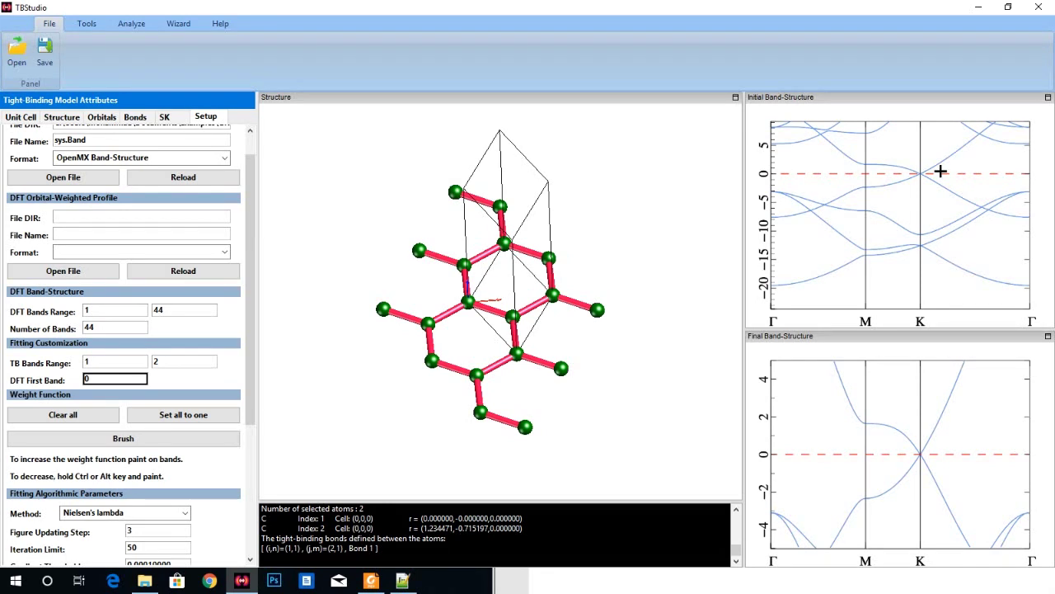
{"action": "double_click", "coordinate": [98, 380]}
{"action": "left_click_drag", "start_coordinate": [910, 215], "coordinate": [910, 228]}
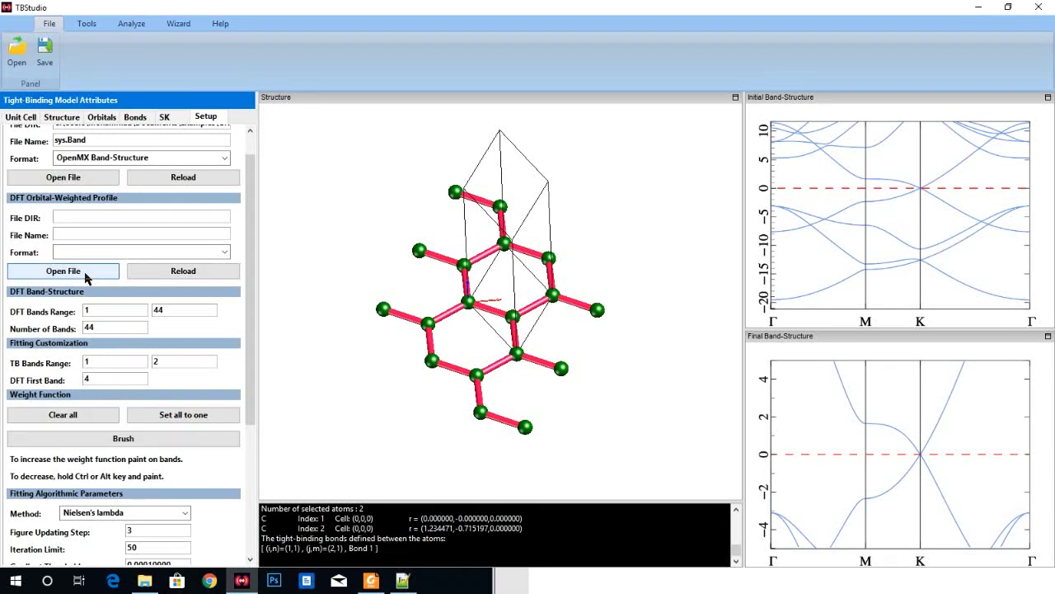
- Evaluate the independent Slater-Koster parameters without spin-orbit coupling or a non-orthogonal basis, and view the on-site energies and Bond 1 integrals
{"action": "scroll", "coordinate": [85, 278], "scroll_direction": "up", "scroll_amount": 1}
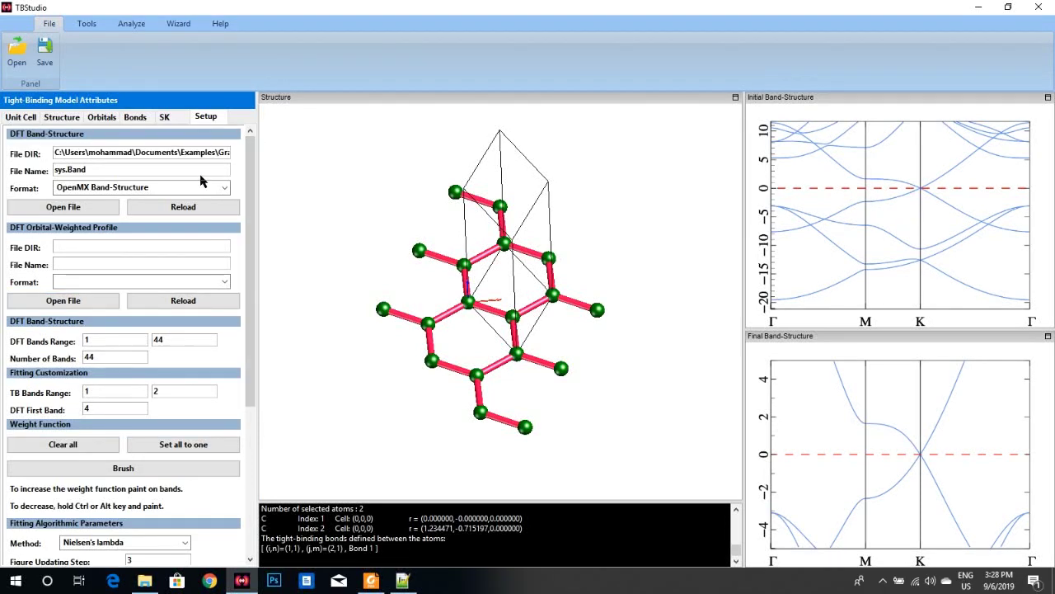
{"action": "left_click", "coordinate": [165, 118]}
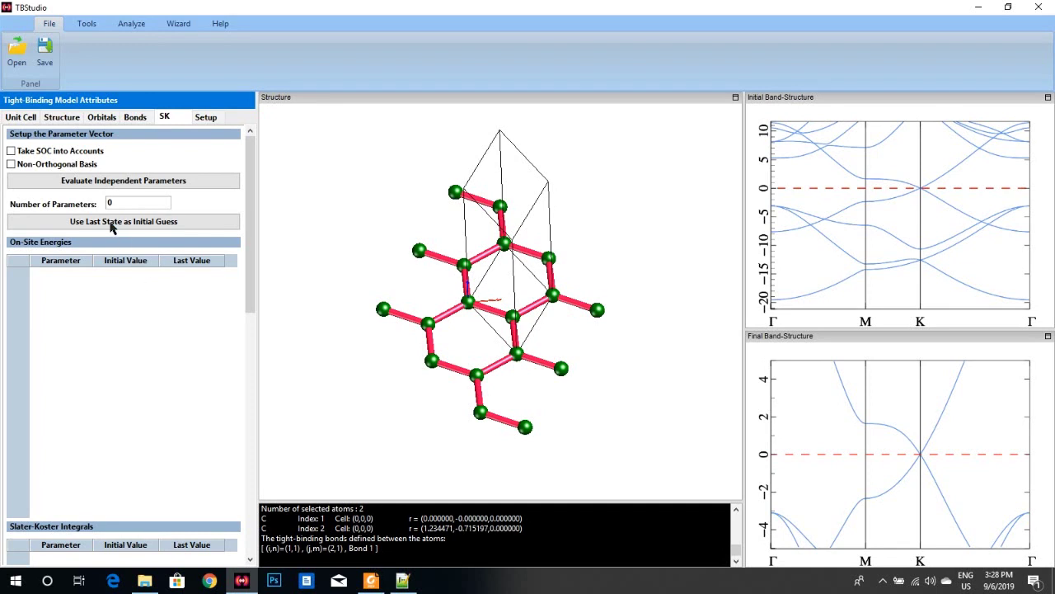
{"action": "left_click", "coordinate": [176, 184]}
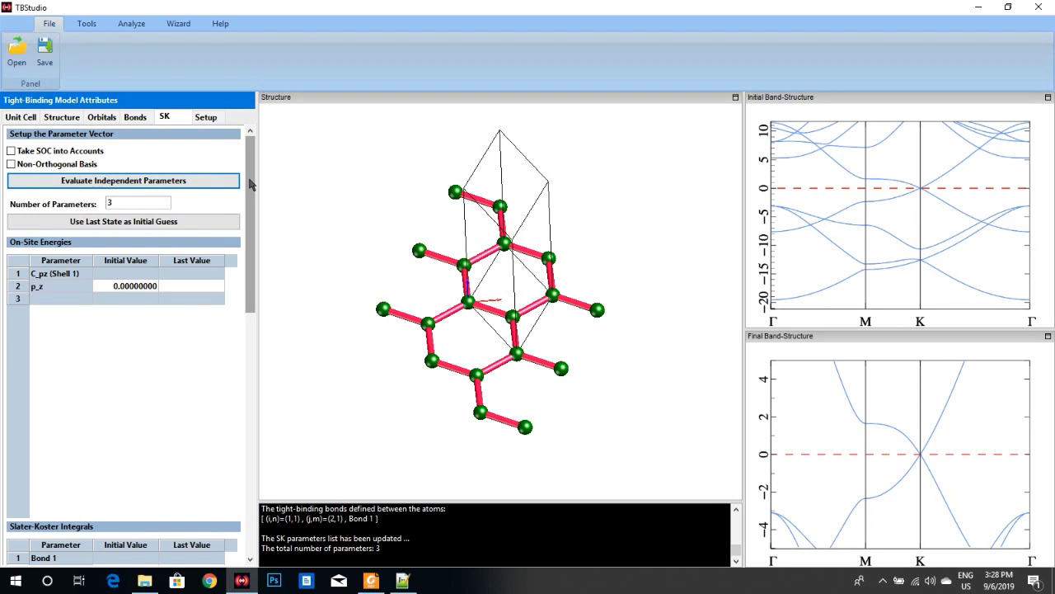
{"action": "left_click_drag", "start_coordinate": [251, 185], "coordinate": [246, 217]}
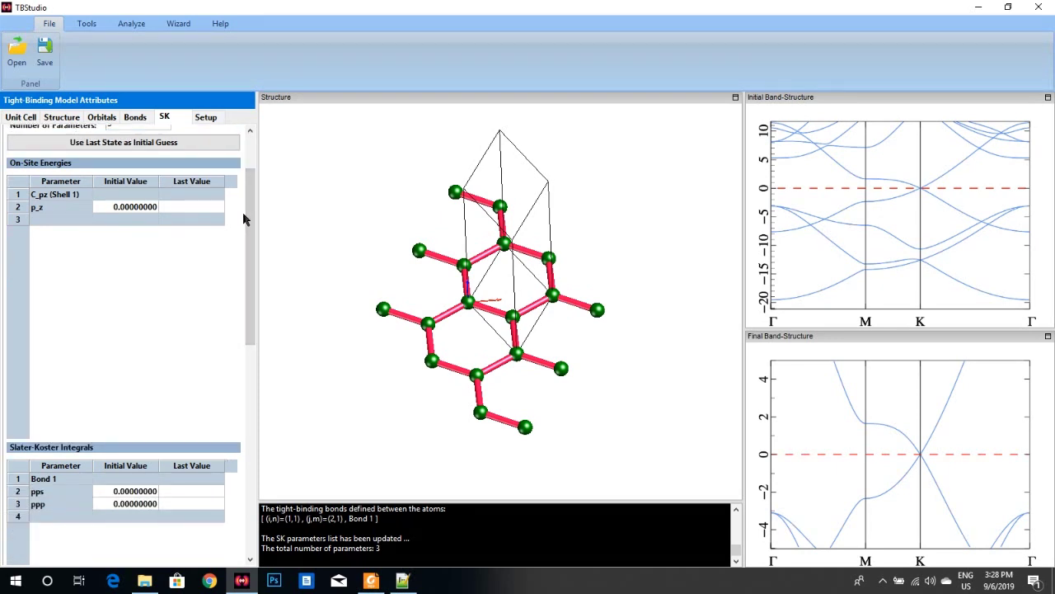
- Set the initial on-site energy of the C_pz shell's p_z orbital to 0
{"action": "mouse_move", "coordinate": [243, 212]}
{"action": "left_mouse_down"}
{"action": "mouse_move", "coordinate": [241, 195]}
{"action": "mouse_move", "coordinate": [243, 217]}
{"action": "left_mouse_up"}
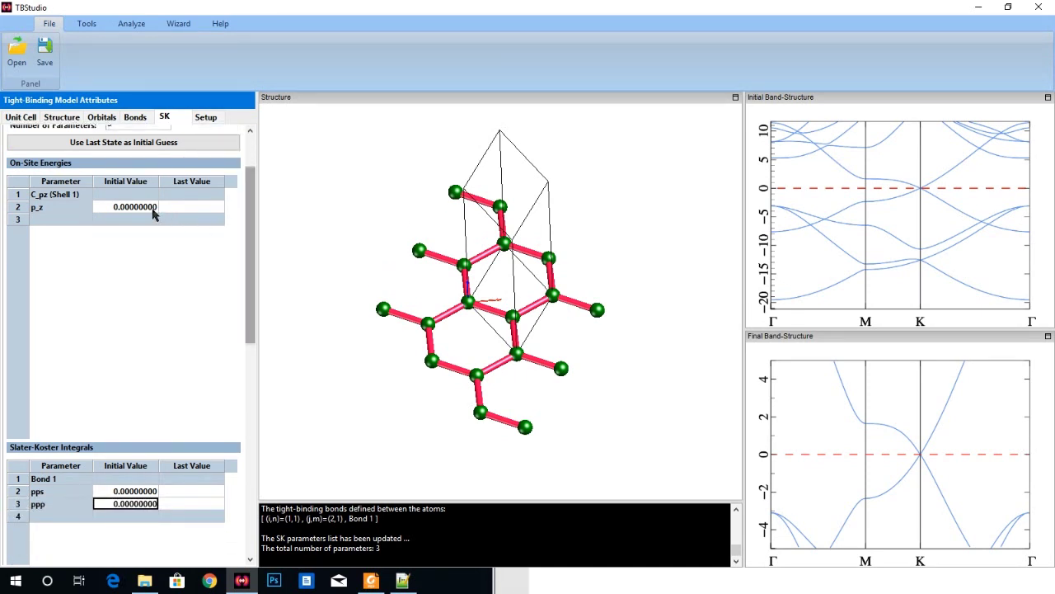
{"action": "left_click", "coordinate": [133, 212]}
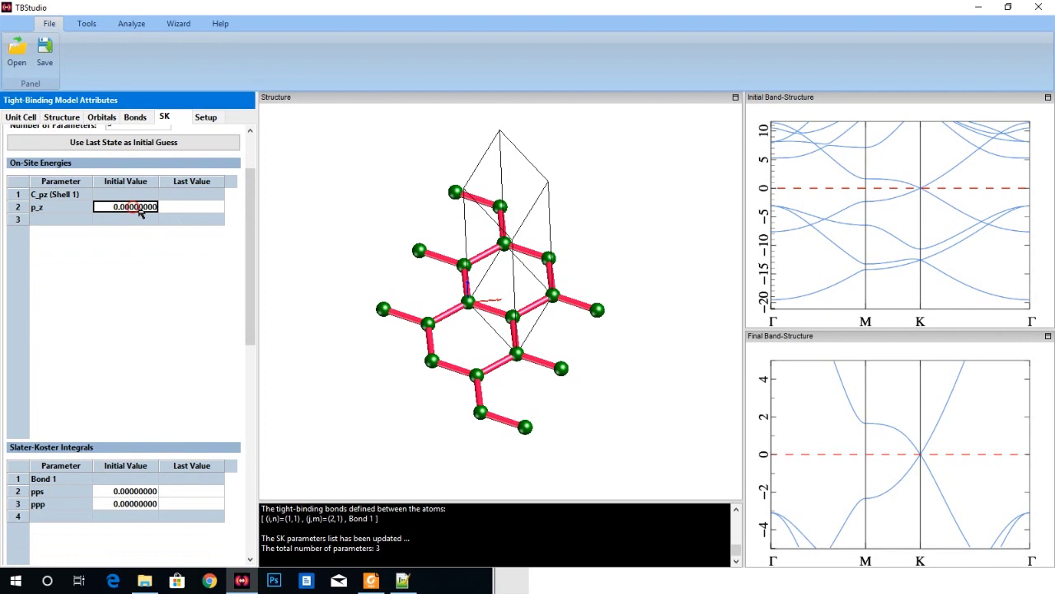
{"action": "left_click", "coordinate": [137, 208]}
{"action": "type", "text": "0"}
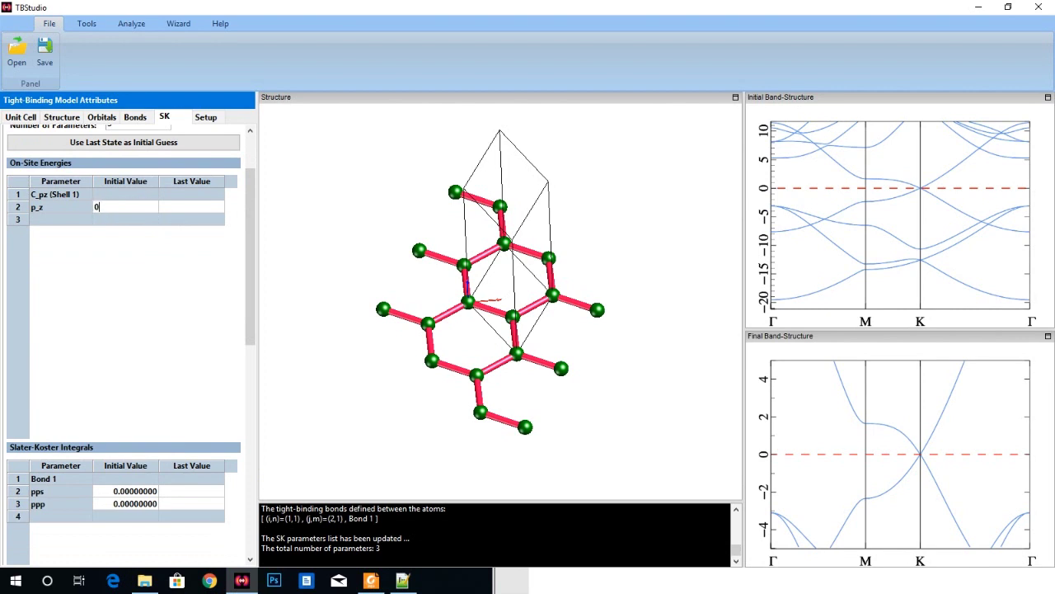
{"action": "key", "text": "Return"}
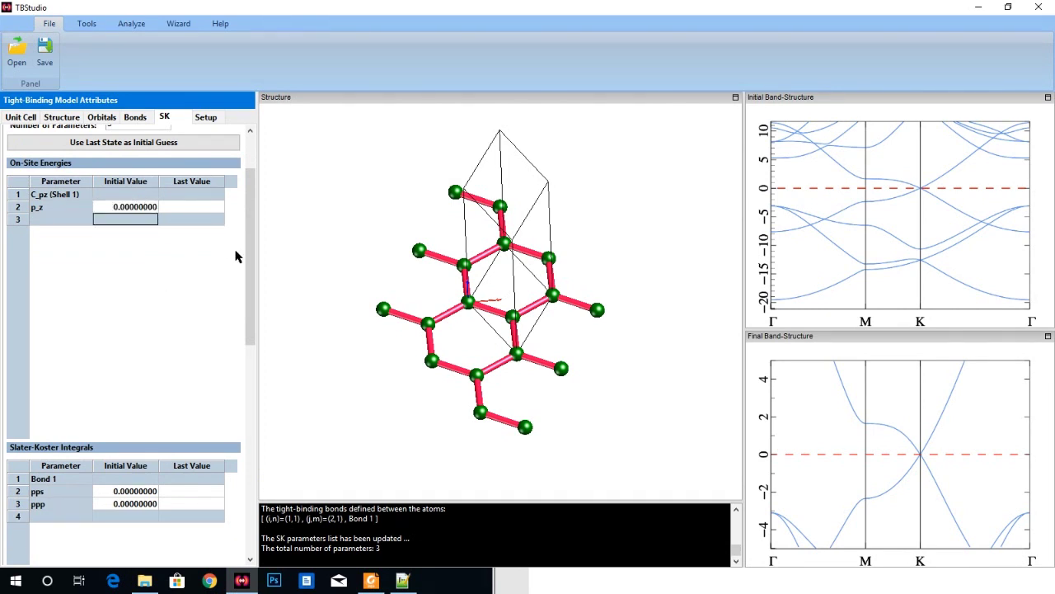
- Set the initial value of Bond 1's ppp Slater-Koster integral to -4
{"action": "left_click_drag", "start_coordinate": [249, 271], "coordinate": [254, 344]}
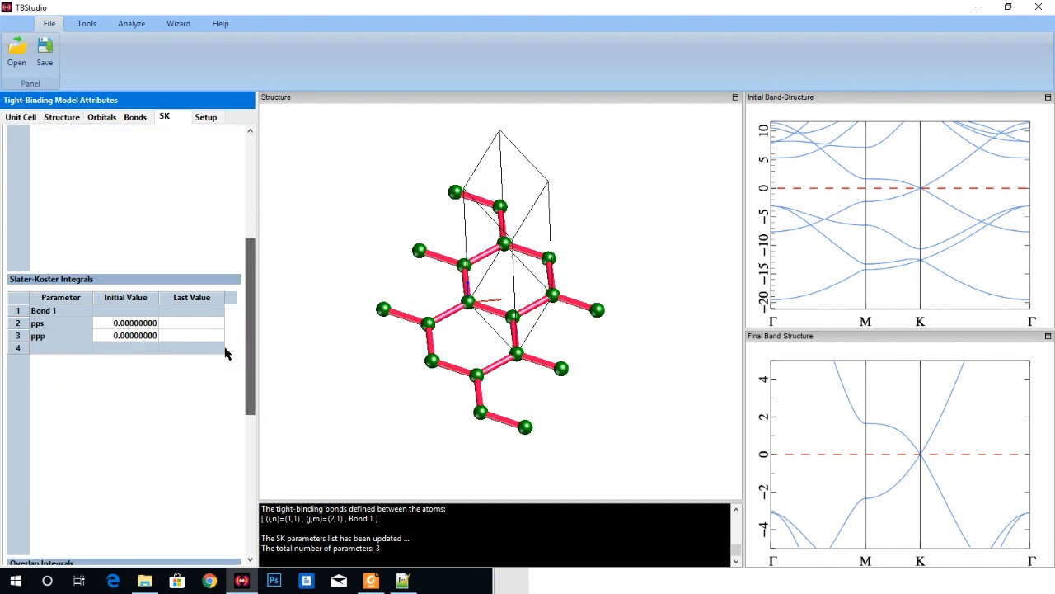
{"action": "left_click", "coordinate": [140, 336]}
{"action": "type", "text": "-"}
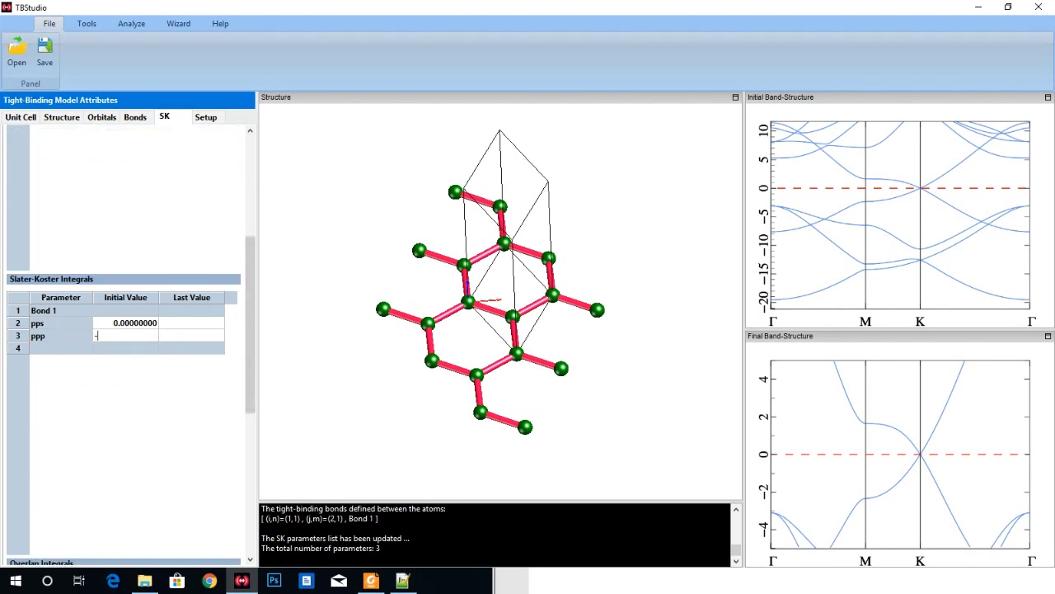
{"action": "type", "text": "4"}
{"action": "left_click", "coordinate": [146, 347]}
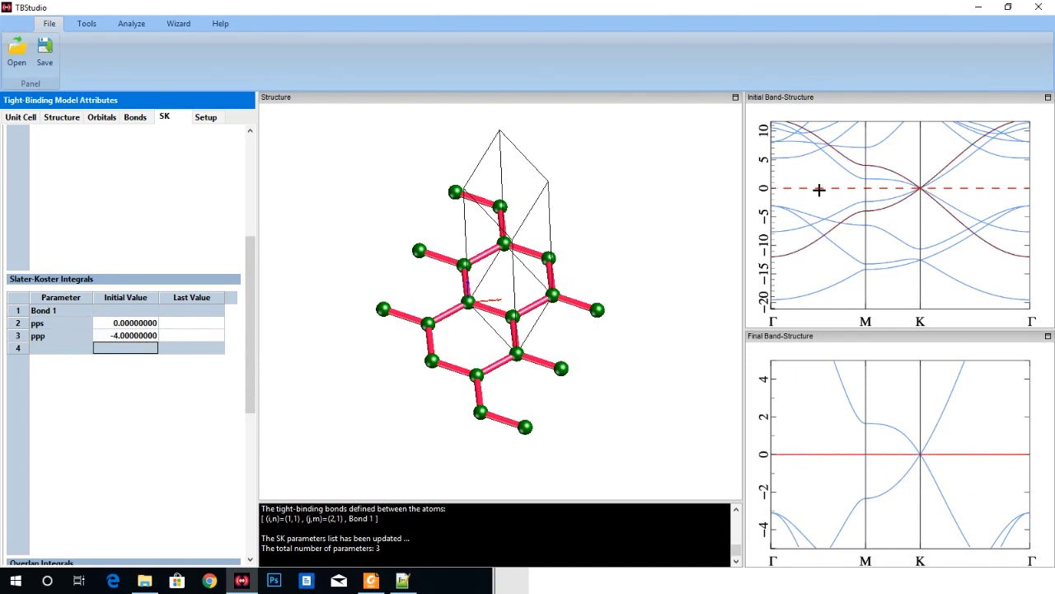
- Compare the initial tight-binding bands with the DFT bands around the Fermi level at K in the initial band structure
{"action": "left_click_drag", "start_coordinate": [907, 191], "coordinate": [910, 205]}
{"action": "scroll", "coordinate": [915, 225], "scroll_direction": "down", "scroll_amount": 4}
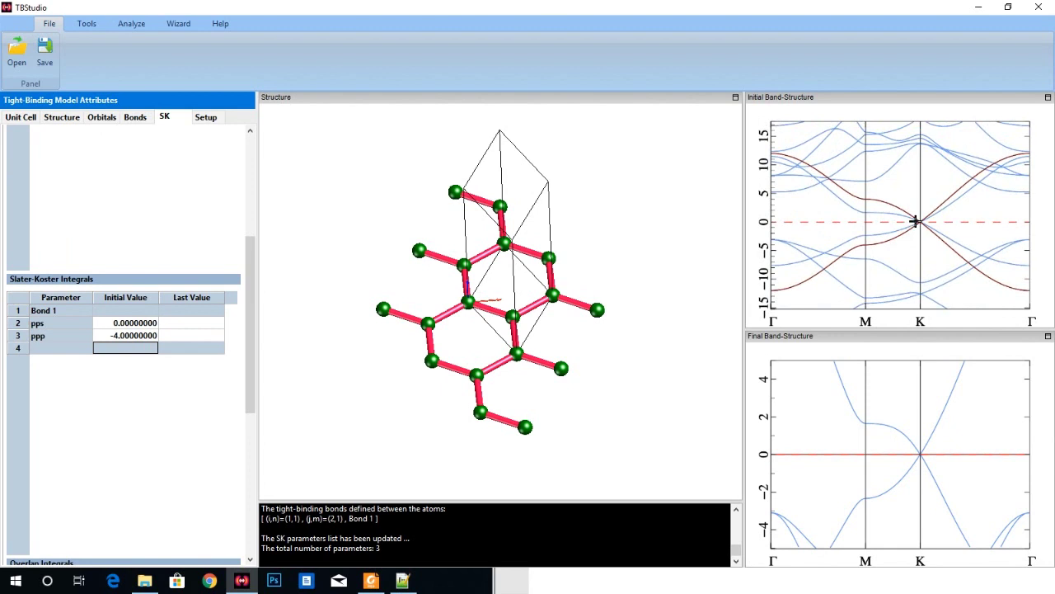
{"action": "scroll", "coordinate": [925, 219], "scroll_direction": "up", "scroll_amount": 1}
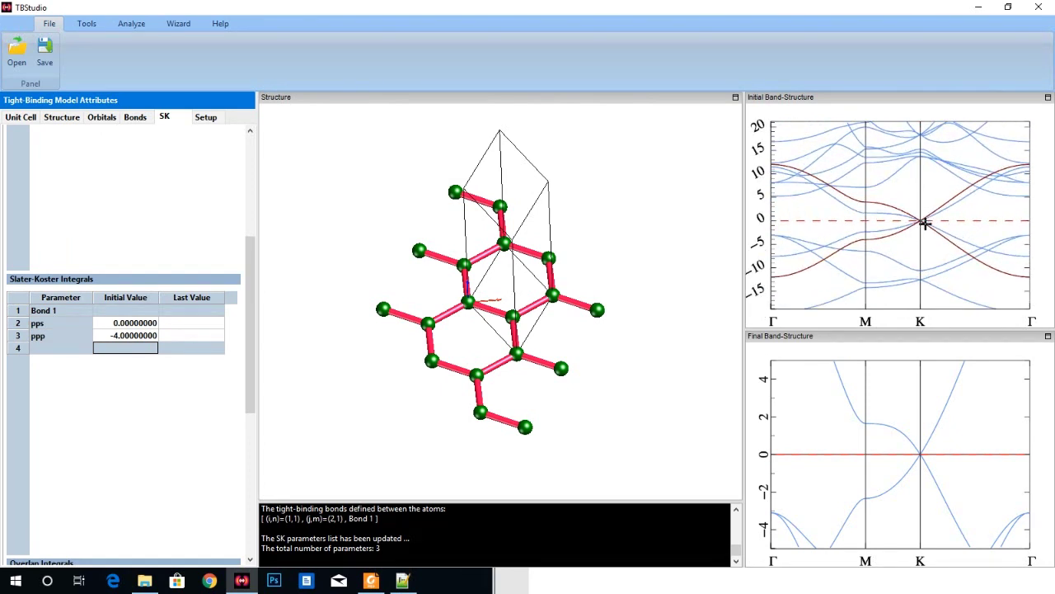
{"action": "scroll", "coordinate": [926, 231], "scroll_direction": "up", "scroll_amount": 1}
{"action": "scroll", "coordinate": [921, 250], "scroll_direction": "up", "scroll_amount": 1}
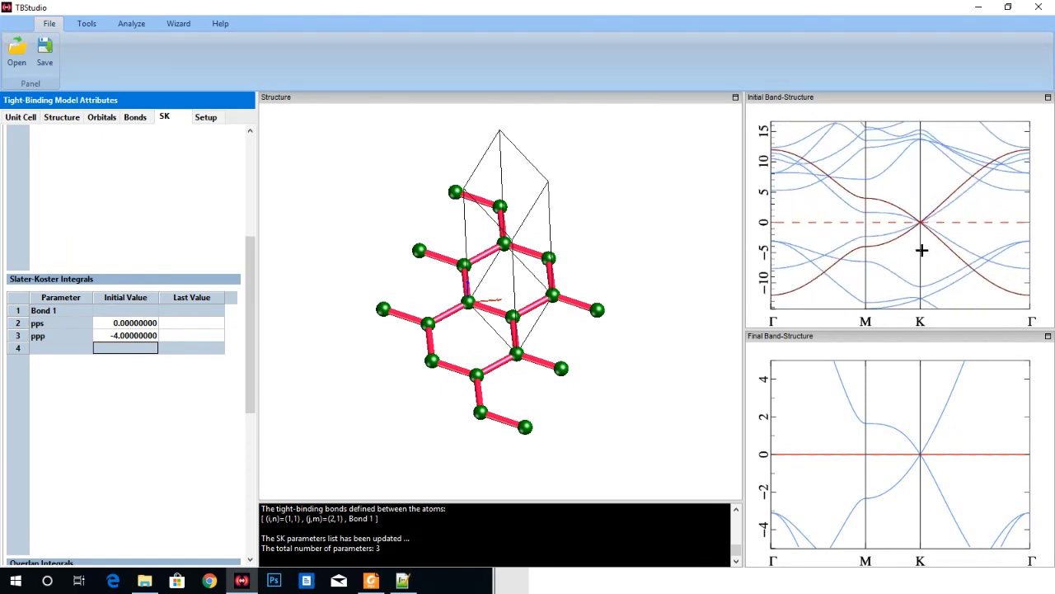
{"action": "left_click_drag", "start_coordinate": [924, 240], "coordinate": [919, 213]}
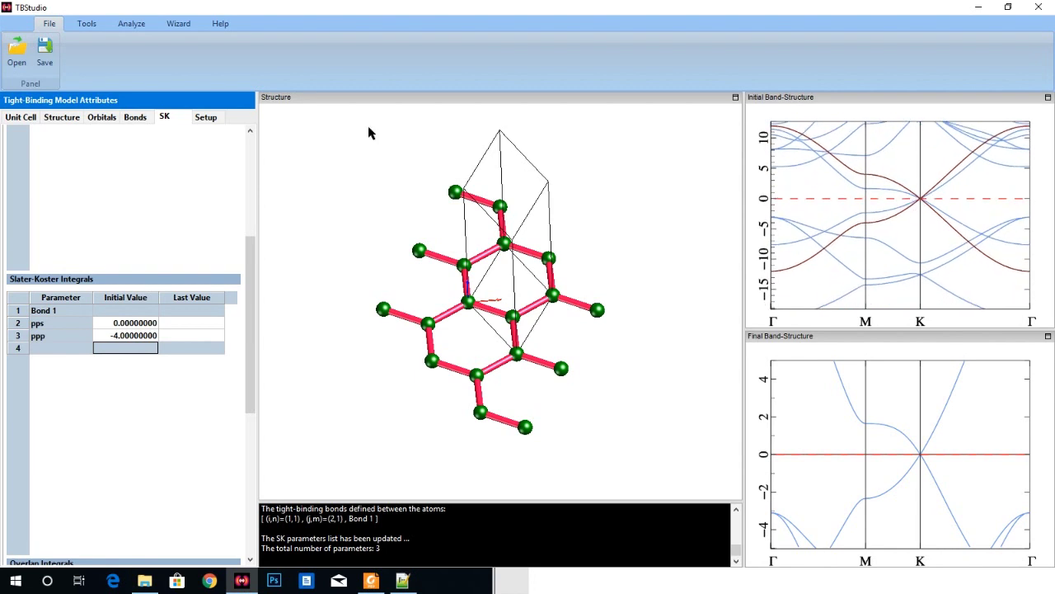
- Start the fitting from the initial parameters and continue despite the lattice-vector mismatch between the TB model and DFT data
{"action": "left_click", "coordinate": [132, 29]}
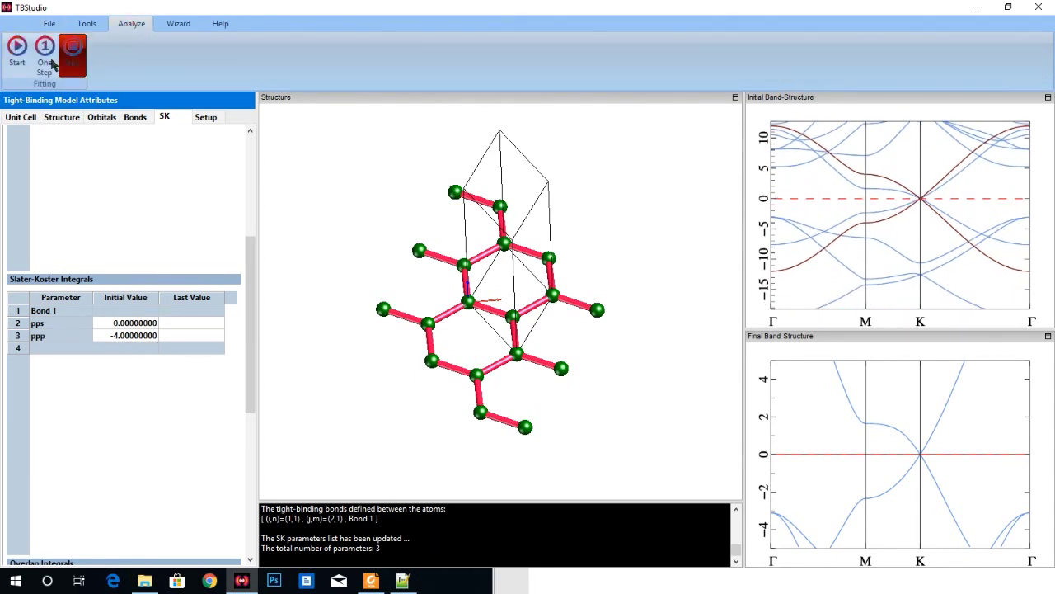
{"action": "left_click", "coordinate": [18, 56]}
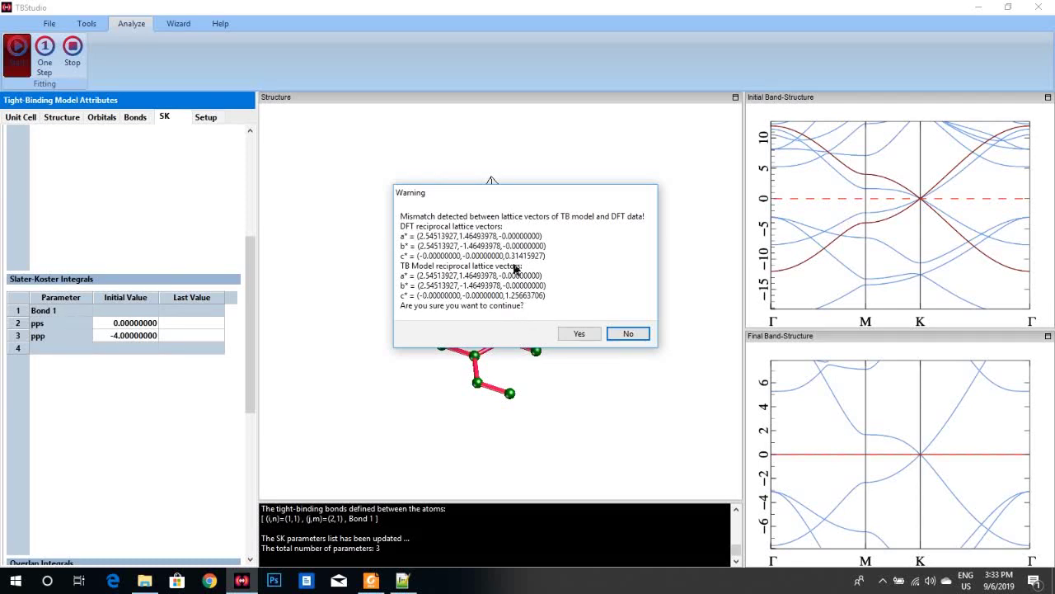
{"action": "left_click", "coordinate": [578, 334]}
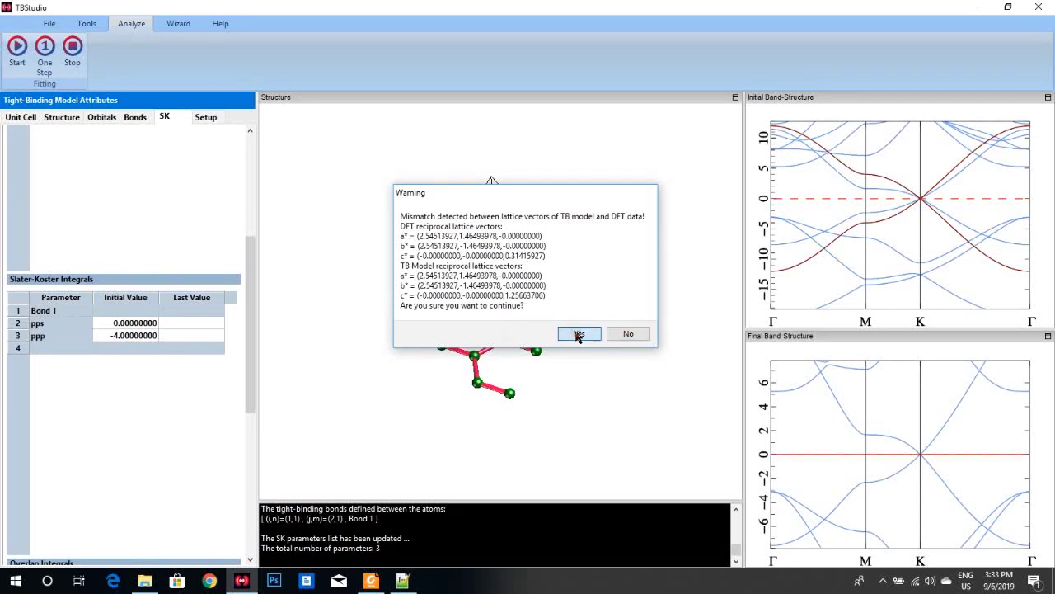
- Enlarge the final band structure and examine how the fitted bands match the DFT bands around K
{"action": "scroll", "coordinate": [924, 462], "scroll_direction": "down", "scroll_amount": 5}
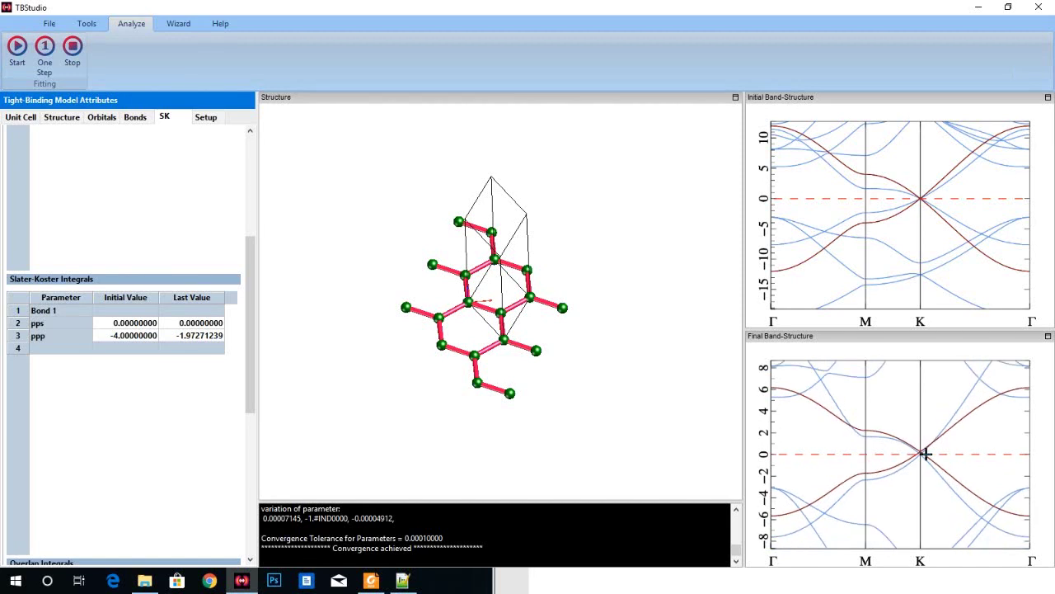
{"action": "mouse_move", "coordinate": [925, 457]}
{"action": "left_mouse_down"}
{"action": "mouse_move", "coordinate": [907, 434]}
{"action": "mouse_move", "coordinate": [909, 444]}
{"action": "left_mouse_up"}
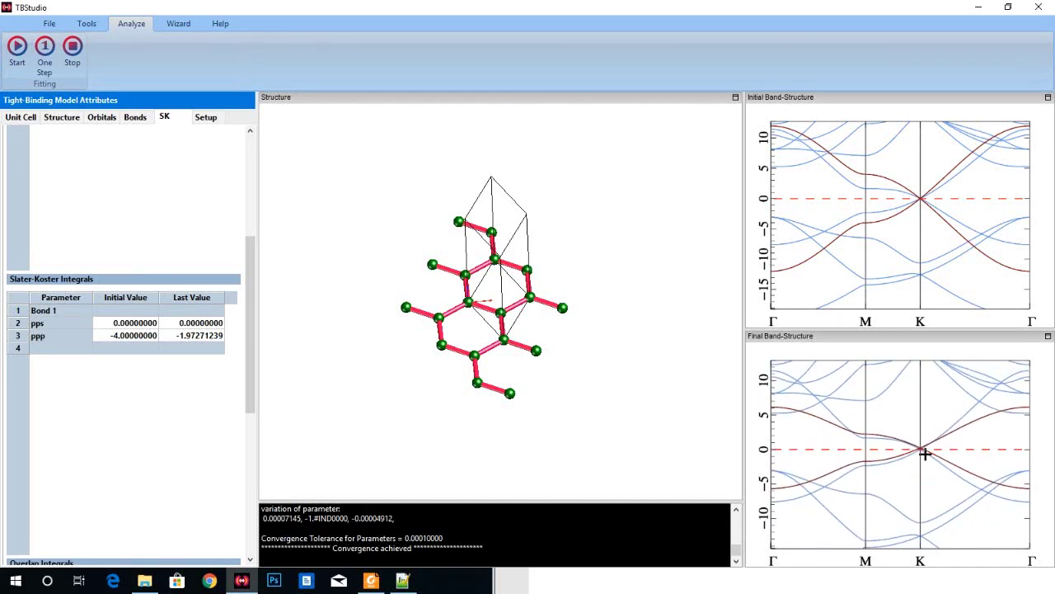
{"action": "scroll", "coordinate": [926, 454], "scroll_direction": "up", "scroll_amount": 2}
{"action": "left_click", "coordinate": [1048, 337]}
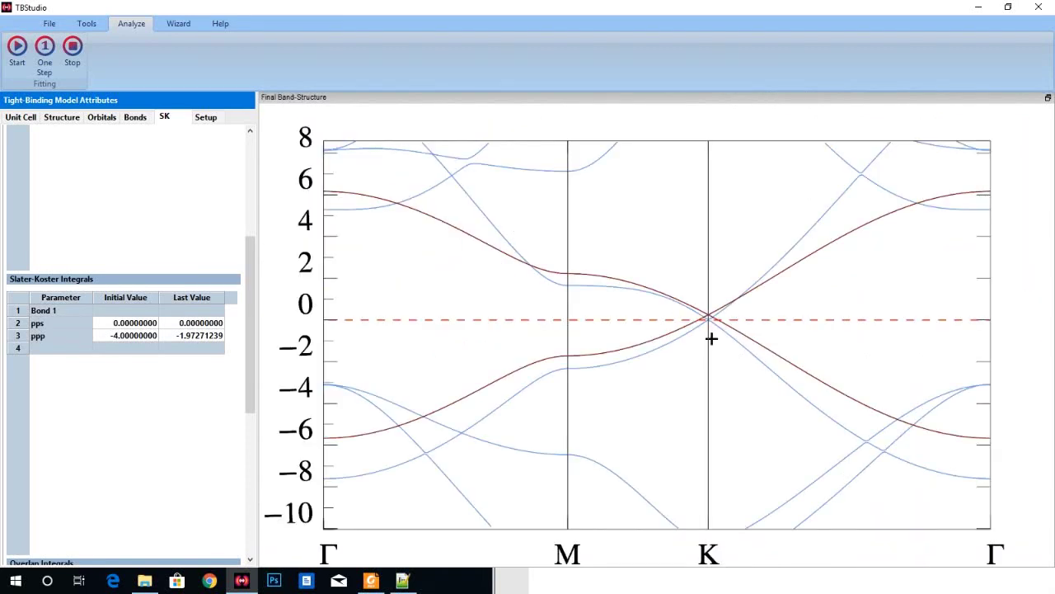
{"action": "left_click_drag", "start_coordinate": [694, 343], "coordinate": [707, 404]}
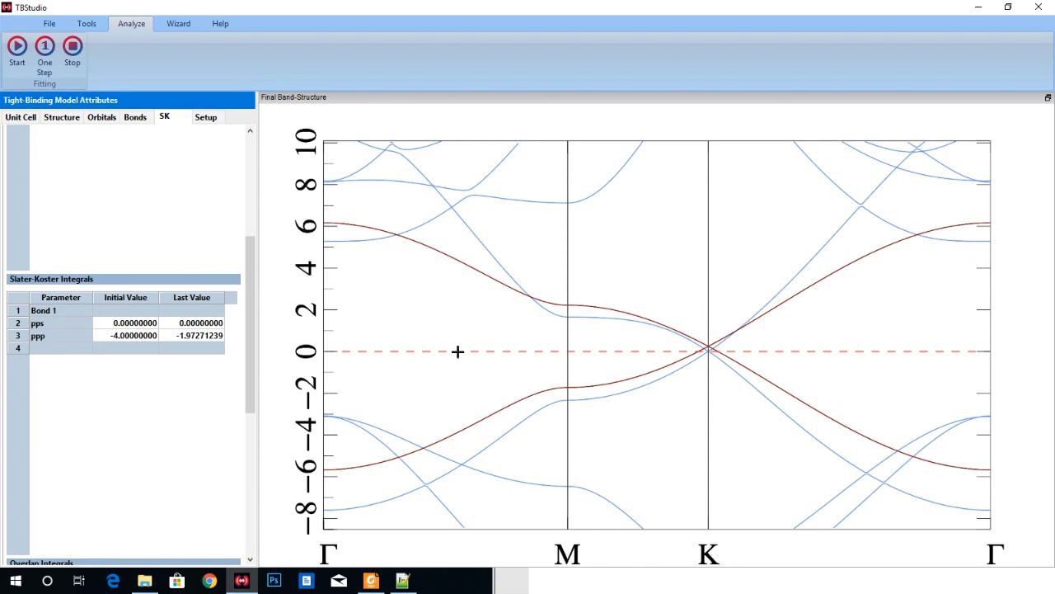
- Clear all weights in the fitting setup and brush new weights onto the two bands crossing at K, extending past M and K
{"action": "left_click", "coordinate": [205, 120]}
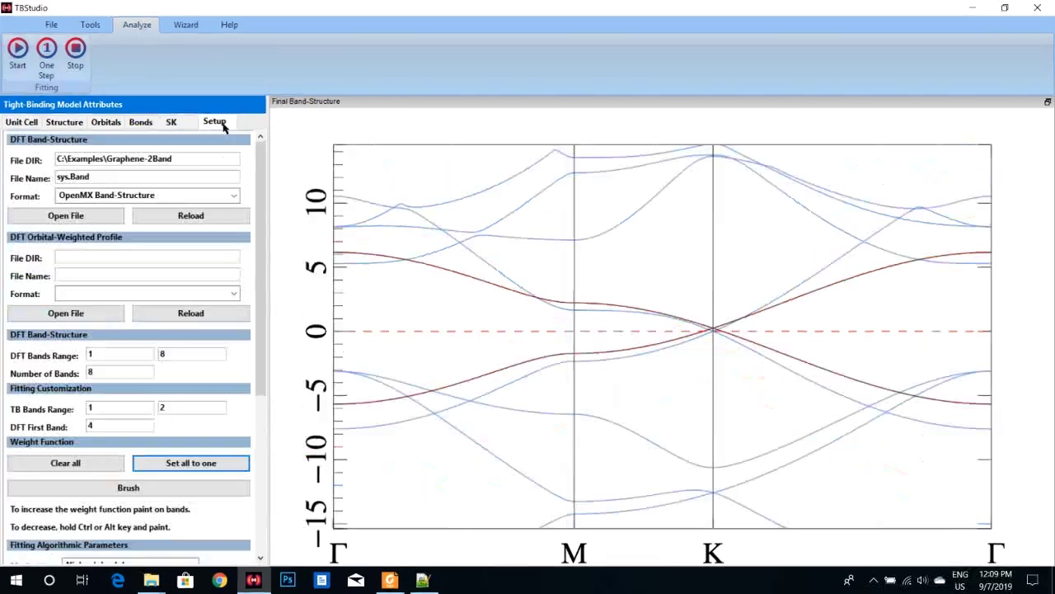
{"action": "left_click_drag", "start_coordinate": [249, 171], "coordinate": [257, 262]}
{"action": "left_click", "coordinate": [143, 356]}
{"action": "left_click", "coordinate": [113, 336]}
{"action": "mouse_move", "coordinate": [726, 331]}
{"action": "left_mouse_down"}
{"action": "mouse_move", "coordinate": [474, 394]}
{"action": "mouse_move", "coordinate": [528, 370]}
{"action": "mouse_move", "coordinate": [603, 368]}
{"action": "mouse_move", "coordinate": [677, 347]}
{"action": "mouse_move", "coordinate": [808, 299]}
{"action": "mouse_move", "coordinate": [832, 270]}
{"action": "mouse_move", "coordinate": [750, 330]}
{"action": "mouse_move", "coordinate": [796, 370]}
{"action": "mouse_move", "coordinate": [863, 402]}
{"action": "mouse_move", "coordinate": [675, 312]}
{"action": "mouse_move", "coordinate": [544, 306]}
{"action": "mouse_move", "coordinate": [513, 288]}
{"action": "mouse_move", "coordinate": [675, 315]}
{"action": "mouse_move", "coordinate": [548, 303]}
{"action": "mouse_move", "coordinate": [681, 311]}
{"action": "mouse_move", "coordinate": [599, 314]}
{"action": "mouse_move", "coordinate": [544, 292]}
{"action": "mouse_move", "coordinate": [509, 293]}
{"action": "mouse_move", "coordinate": [635, 306]}
{"action": "mouse_move", "coordinate": [707, 322]}
{"action": "mouse_move", "coordinate": [713, 336]}
{"action": "mouse_move", "coordinate": [606, 367]}
{"action": "mouse_move", "coordinate": [785, 302]}
{"action": "mouse_move", "coordinate": [713, 328]}
{"action": "left_mouse_up"}
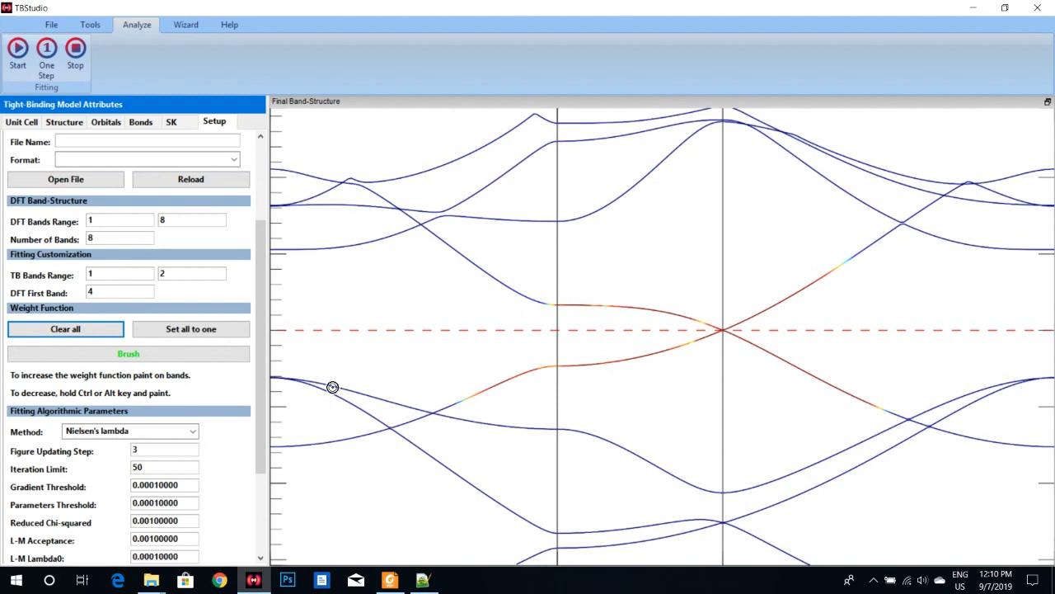
{"action": "left_click", "coordinate": [148, 355]}
- Rerun the fitting with the painted weights, accepting the lattice-vector mismatch, and restore the multi-view layout
{"action": "left_click", "coordinate": [20, 50]}
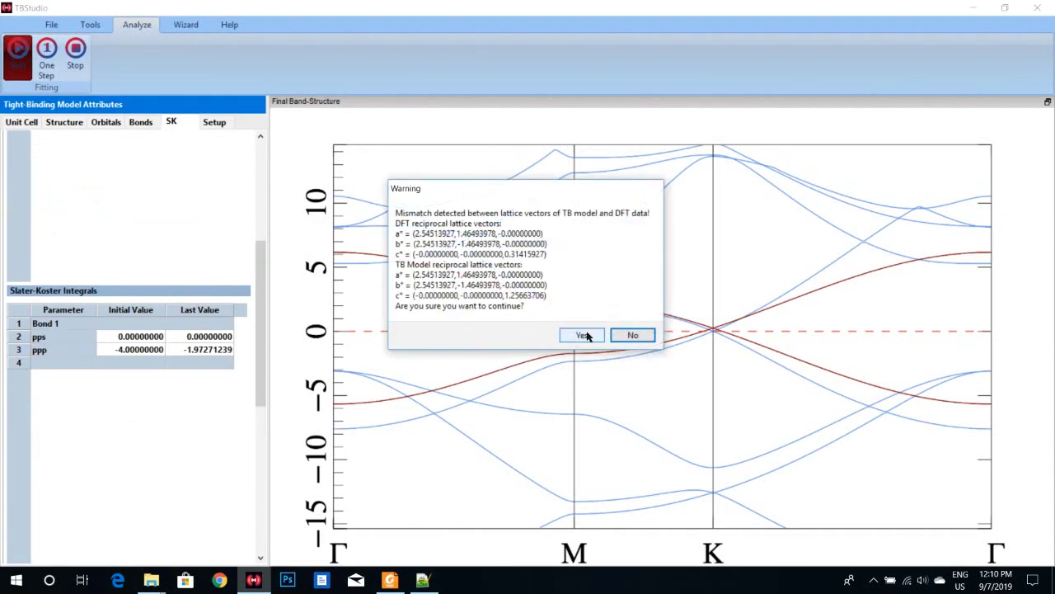
{"action": "left_click", "coordinate": [585, 333]}
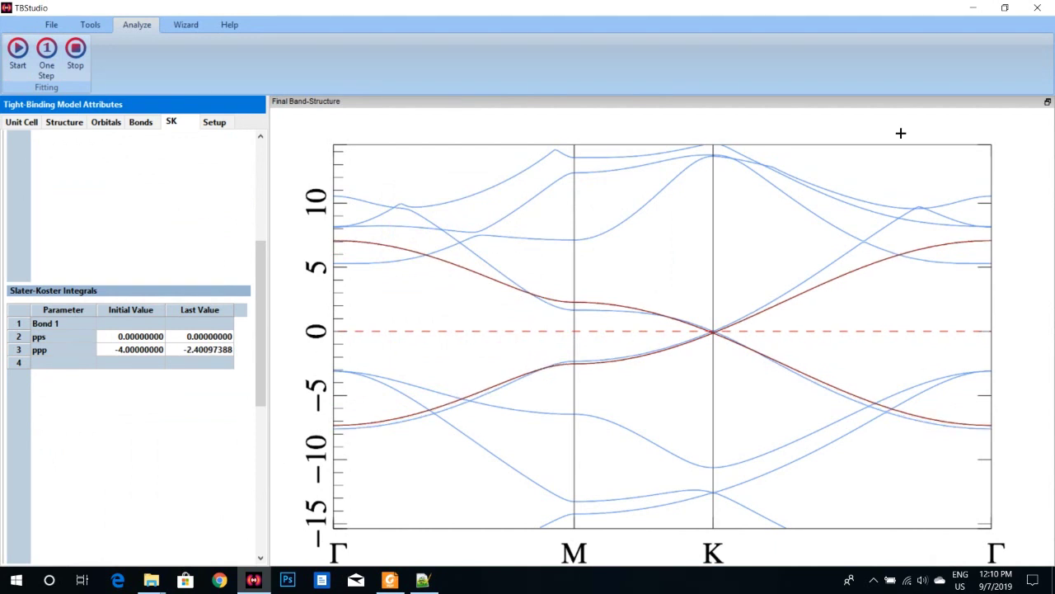
{"action": "left_click", "coordinate": [1047, 104]}
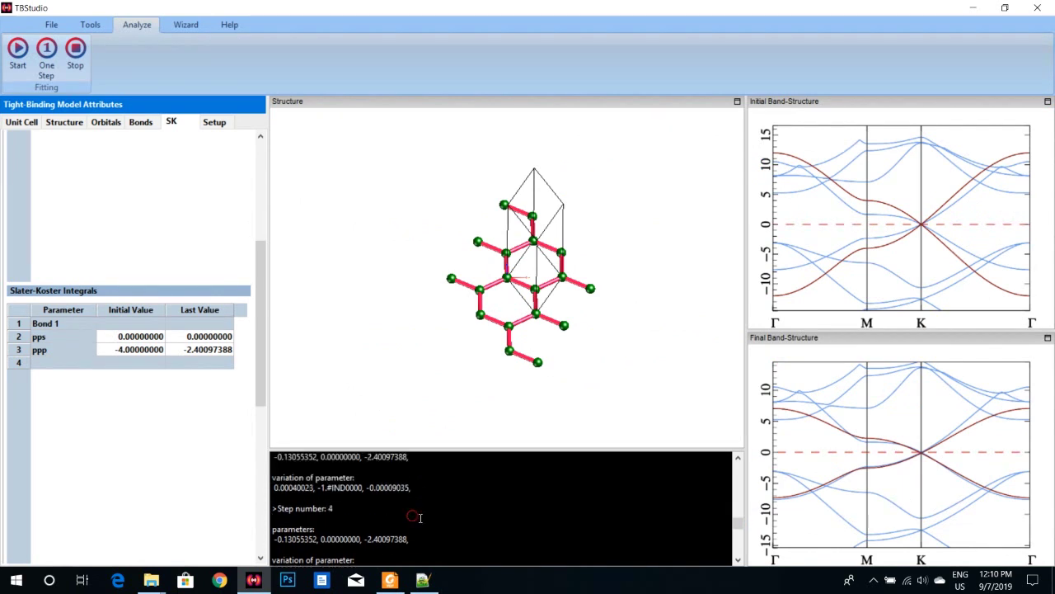
- Review the fitting log down to its final iteration and inspect the fitted bands near K in the final band structure
{"action": "left_click_drag", "start_coordinate": [435, 539], "coordinate": [503, 548]}
{"action": "left_click", "coordinate": [518, 545]}
{"action": "scroll", "coordinate": [918, 465], "scroll_direction": "down", "scroll_amount": 1}
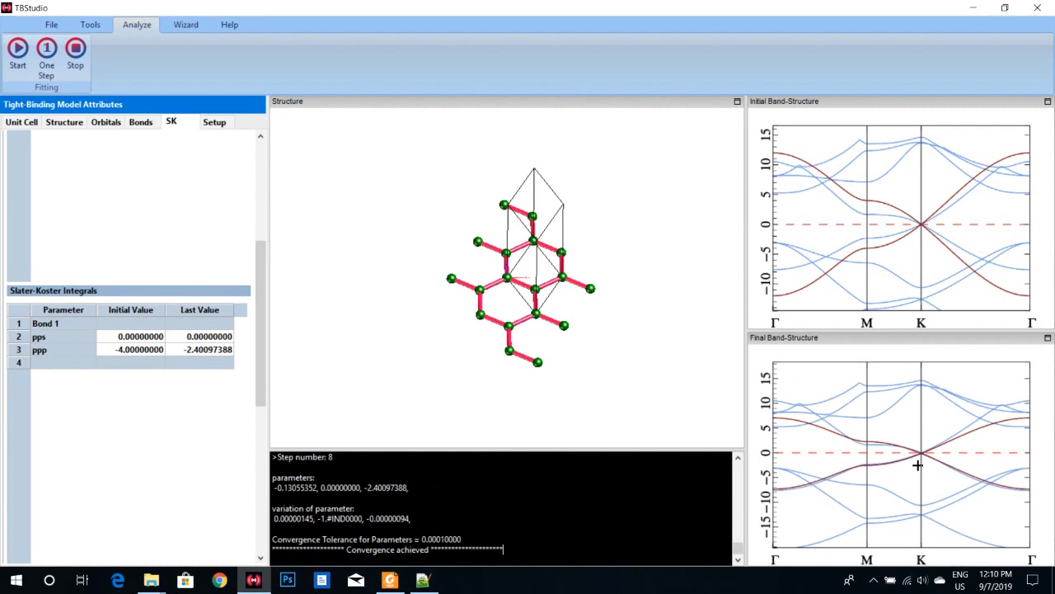
{"action": "scroll", "coordinate": [921, 450], "scroll_direction": "up", "scroll_amount": 1}
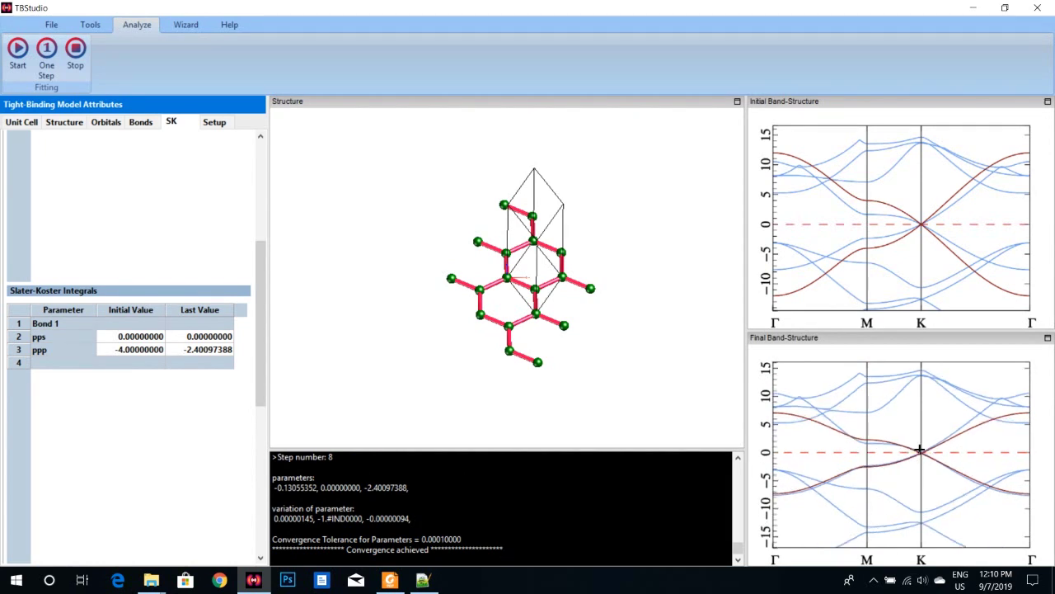